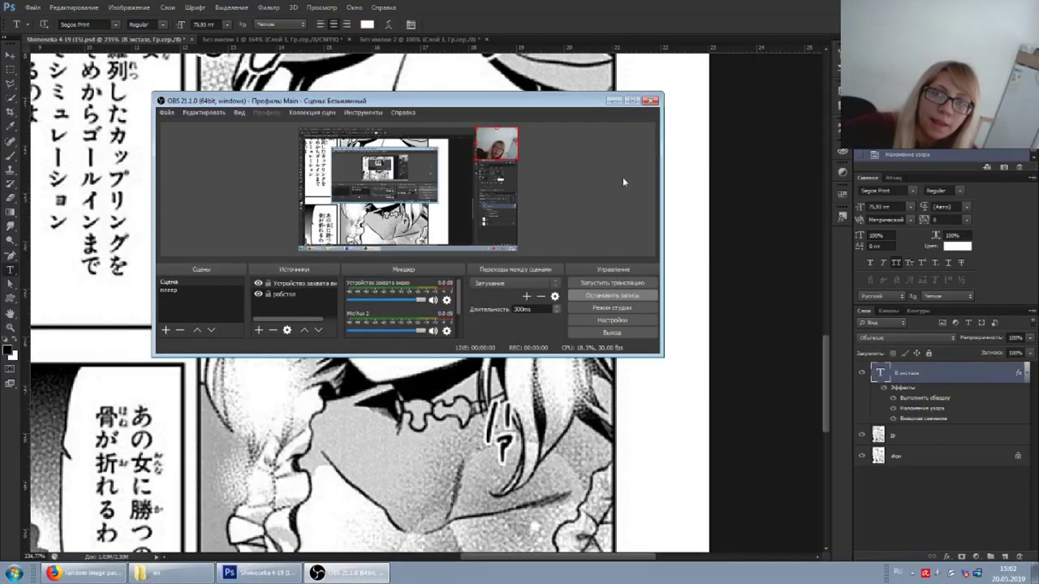
Step: Bring the Photoshop manga page back in front of the OBS window
{"action": "left_click", "coordinate": [426, 76]}
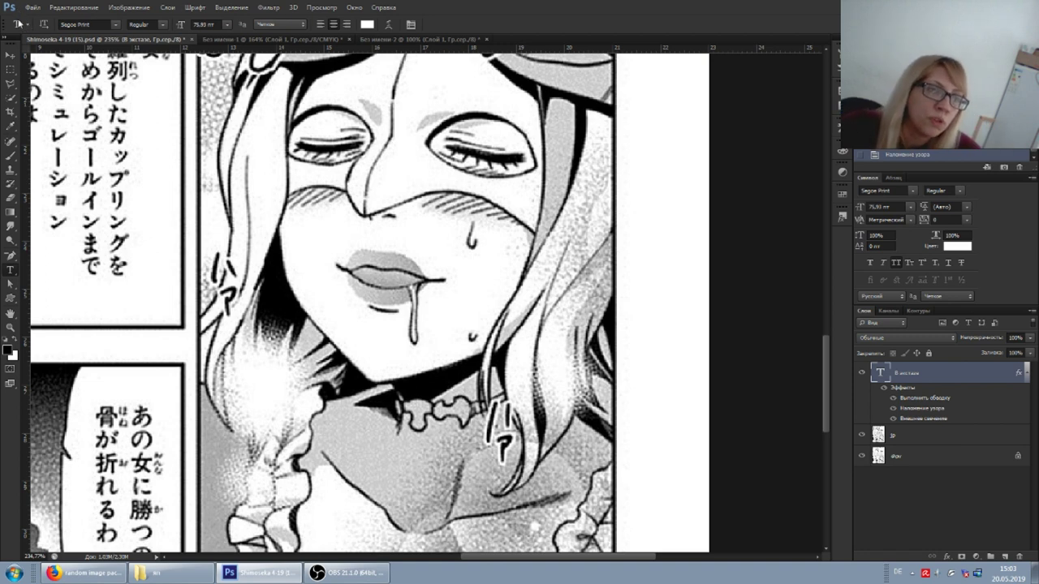
{"action": "left_click", "coordinate": [18, 24]}
Step: Load the 'чирк 1' BirchCTT 11 pt text preset and start a text layer beside the chin
{"action": "scroll", "coordinate": [47, 65], "scroll_direction": "down", "scroll_amount": 2}
{"action": "scroll", "coordinate": [45, 67], "scroll_direction": "down", "scroll_amount": 2}
{"action": "scroll", "coordinate": [41, 69], "scroll_direction": "down", "scroll_amount": 2}
{"action": "scroll", "coordinate": [37, 71], "scroll_direction": "down", "scroll_amount": 2}
{"action": "scroll", "coordinate": [37, 71], "scroll_direction": "down", "scroll_amount": 2}
{"action": "scroll", "coordinate": [37, 69], "scroll_direction": "down", "scroll_amount": 2}
{"action": "left_click", "coordinate": [36, 63]}
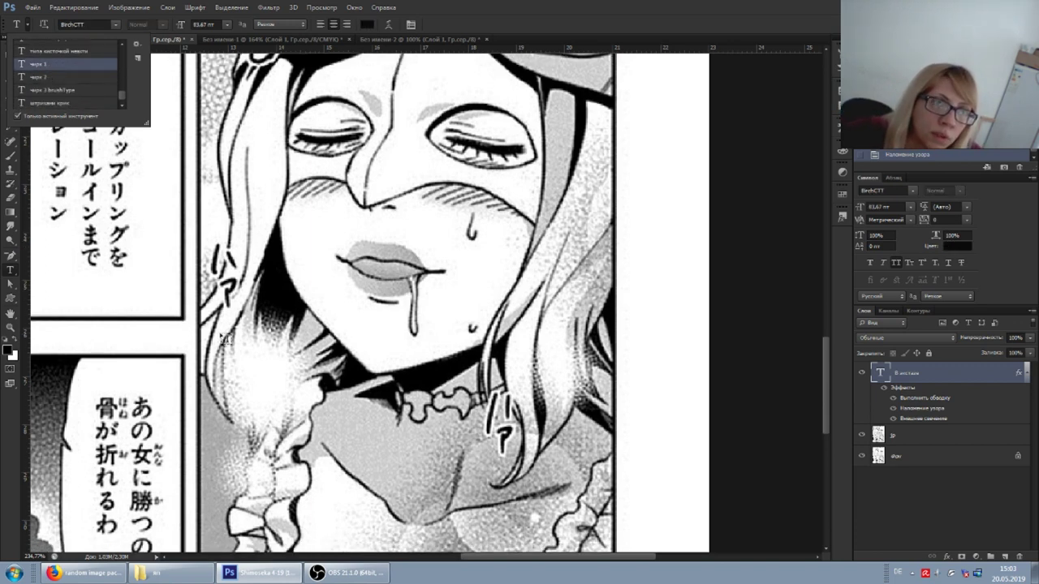
{"action": "left_click", "coordinate": [215, 274]}
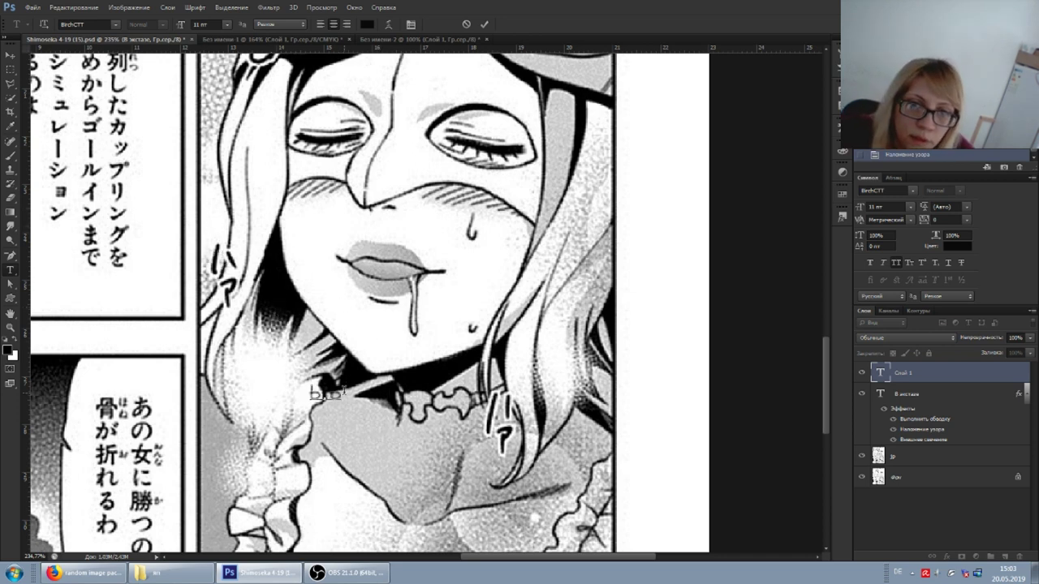
{"action": "left_click_drag", "start_coordinate": [343, 390], "coordinate": [403, 342]}
Step: Delete the garbled placeholder characters from the chin-side text layer and commit it
{"action": "key", "text": "ctrl+a"}
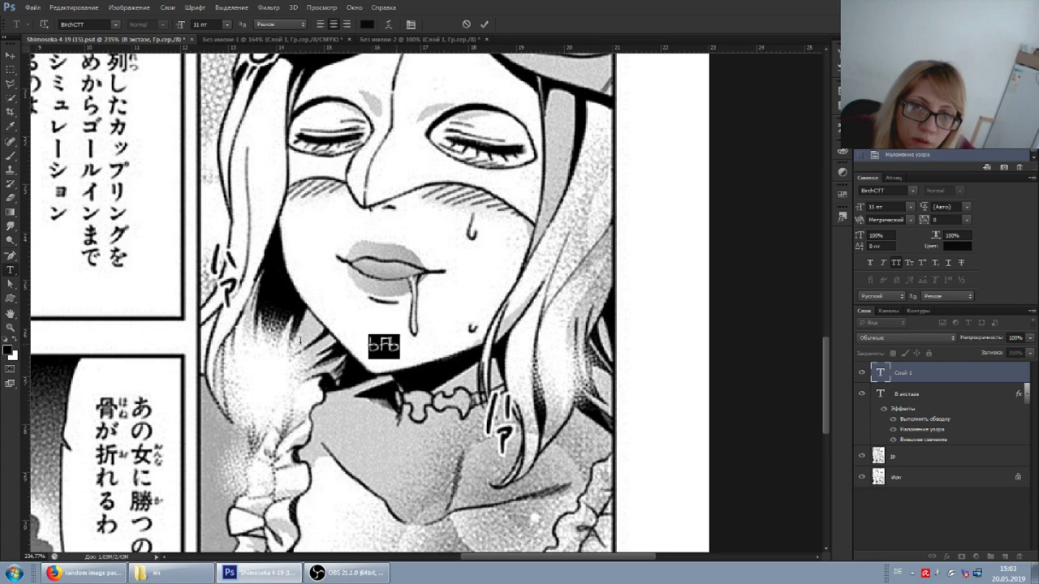
{"action": "left_click", "coordinate": [388, 345]}
{"action": "left_click_drag", "start_coordinate": [378, 345], "coordinate": [368, 345]}
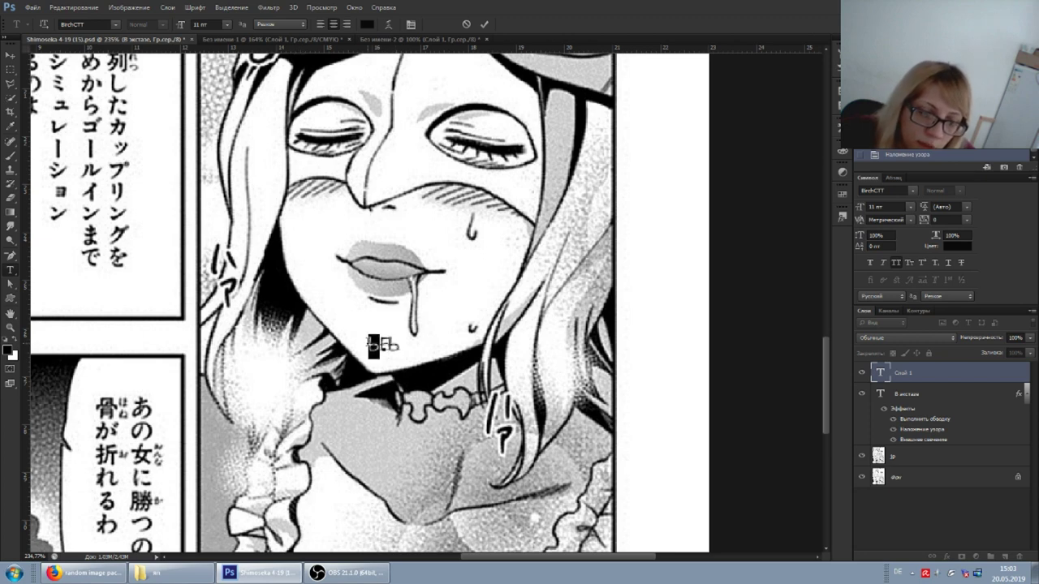
{"action": "key", "text": "Delete"}
{"action": "key", "text": "Delete"}
{"action": "key", "text": "Delete"}
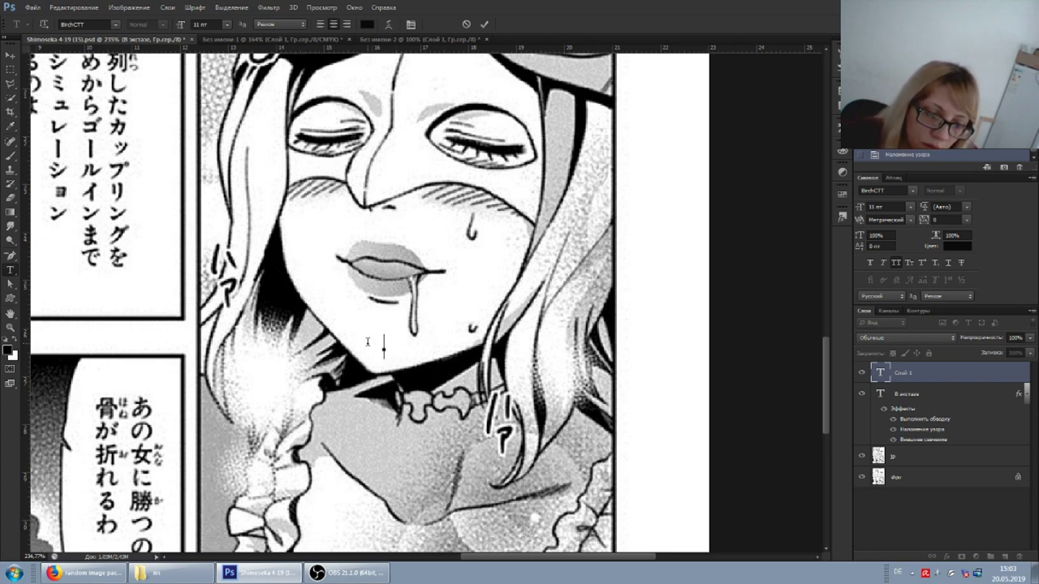
{"action": "type", "text": "ҒЬ"}
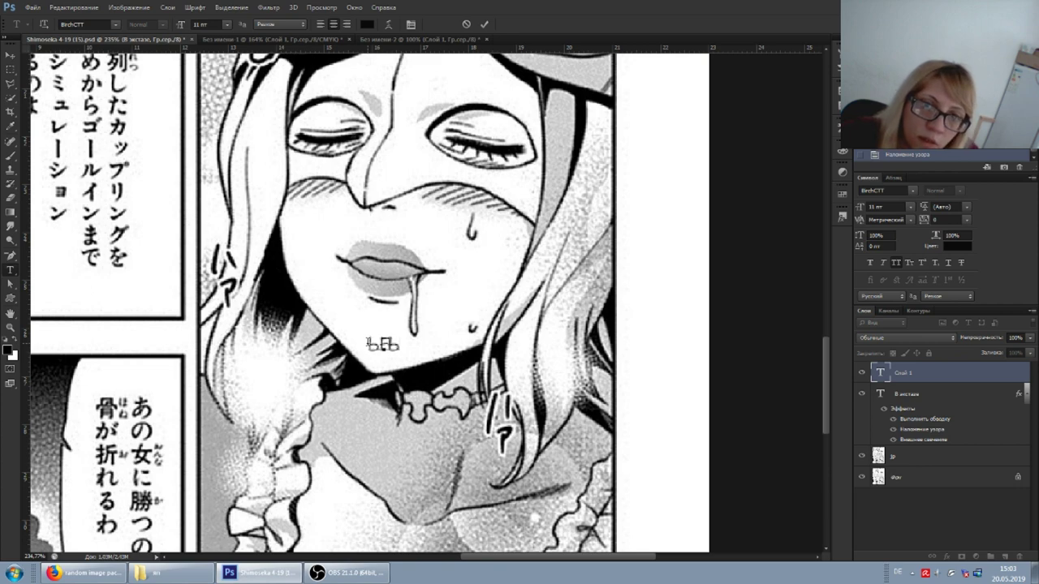
{"action": "scroll", "coordinate": [398, 337], "scroll_direction": "up", "scroll_amount": 2}
{"action": "scroll", "coordinate": [399, 338], "scroll_direction": "up", "scroll_amount": 4}
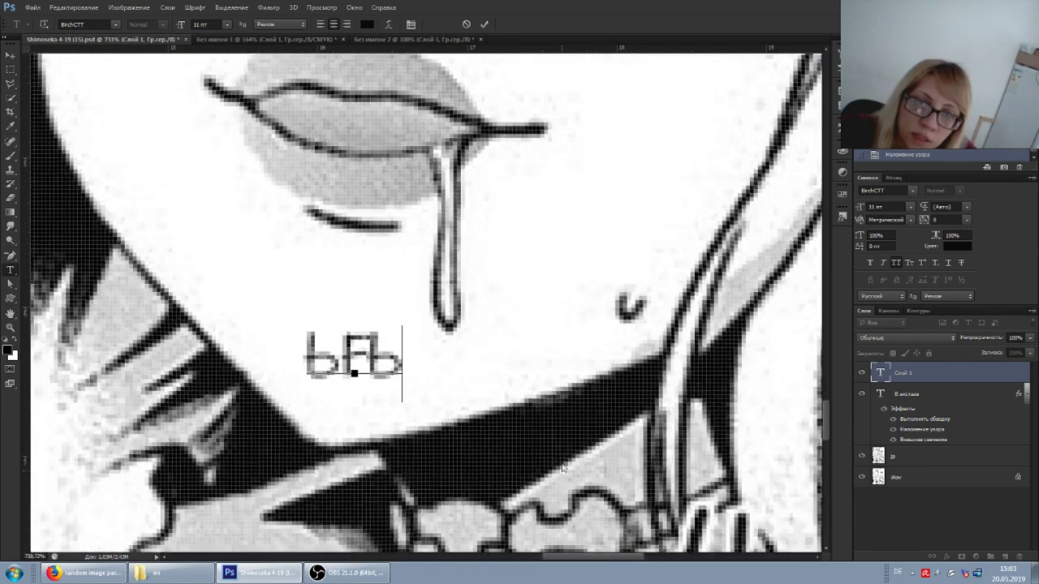
{"action": "left_click", "coordinate": [11, 53]}
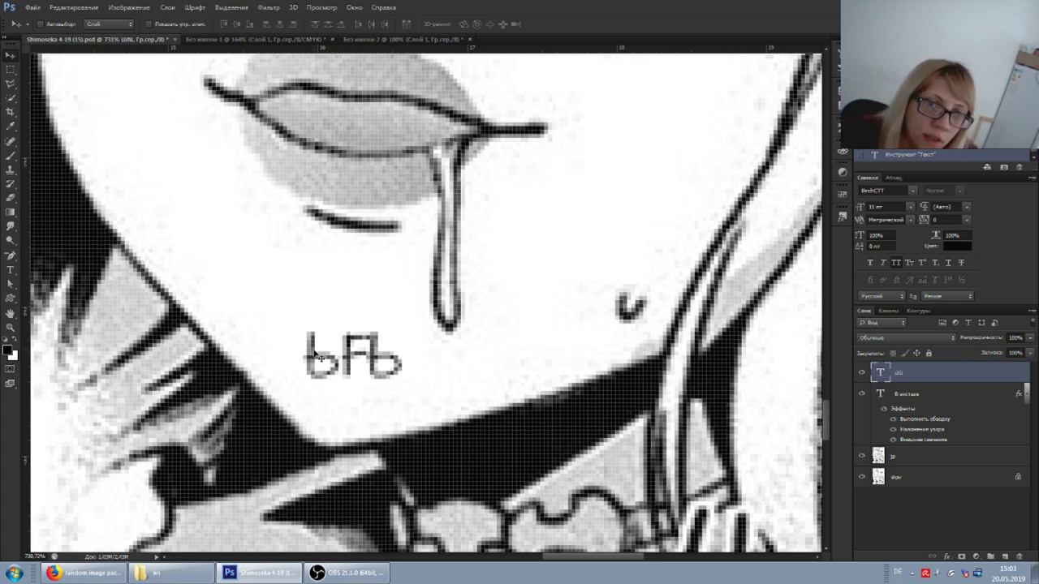
Step: Re-enter the text layer and erase the remaining garbled letters, leaving it empty
{"action": "scroll", "coordinate": [316, 343], "scroll_direction": "down", "scroll_amount": 4}
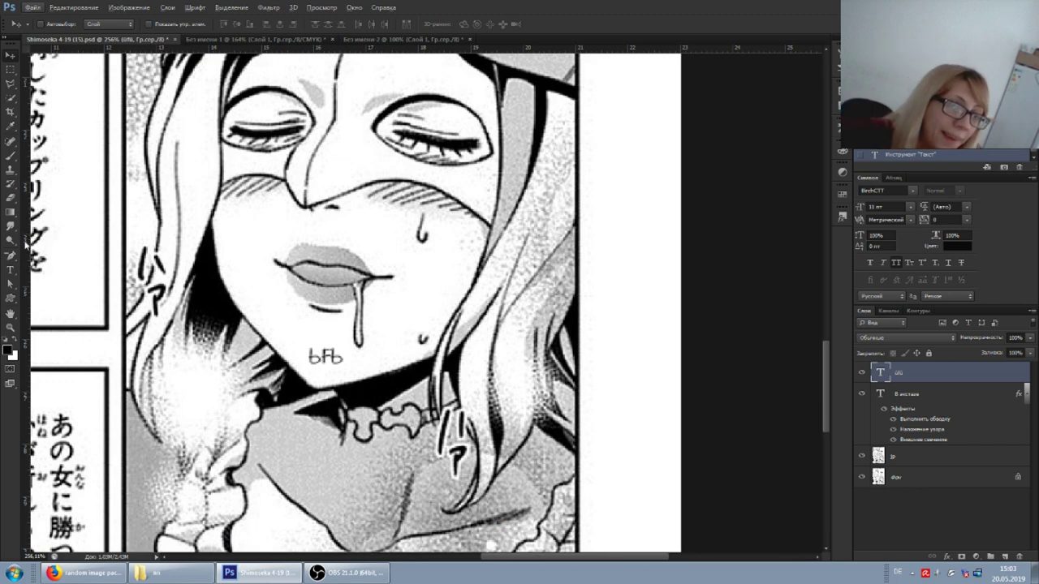
{"action": "left_click", "coordinate": [10, 269]}
{"action": "left_click", "coordinate": [329, 357]}
{"action": "type", "text": "ььььь"}
{"action": "key", "text": "BackSpace"}
{"action": "key", "text": "BackSpace"}
{"action": "key", "text": "BackSpace"}
{"action": "key", "text": "BackSpace"}
{"action": "key", "text": "BackSpace"}
{"action": "key", "text": "BackSpace"}
{"action": "key", "text": "BackSpace"}
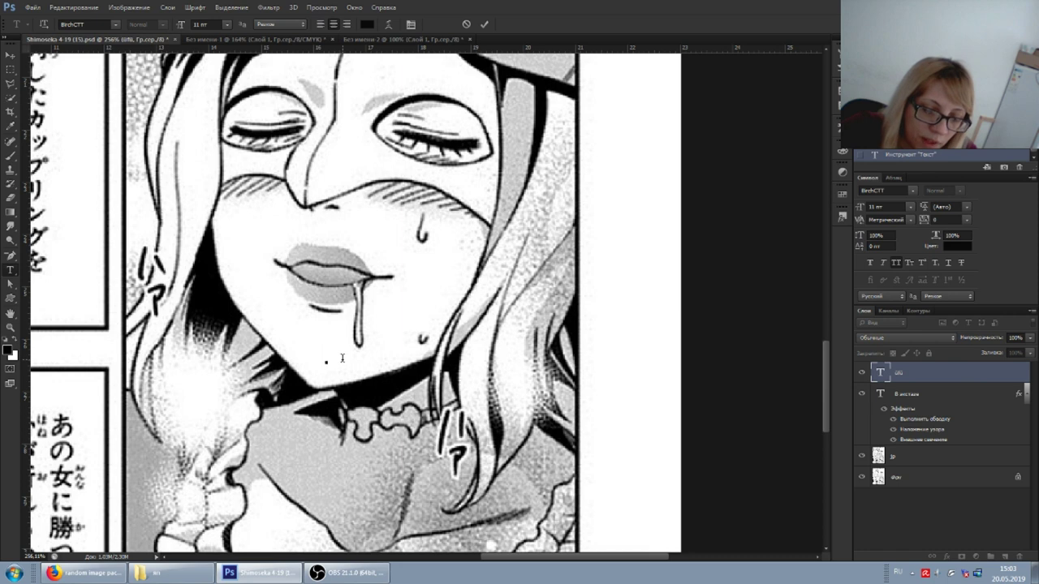
Step: Type ХАХ beside the chin, then adjust its letters and position
{"action": "type", "text": "ХАХ"}
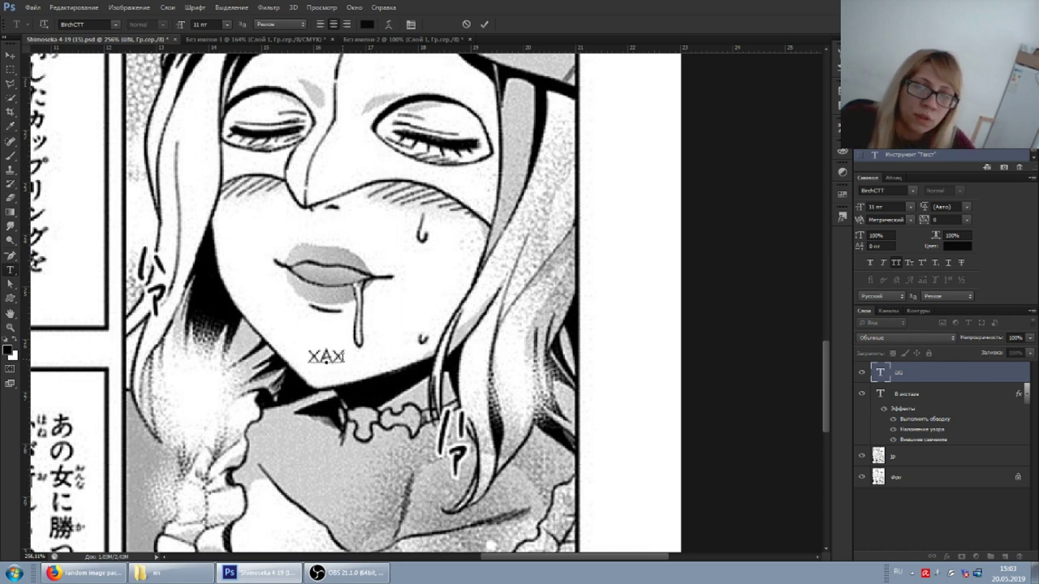
{"action": "left_click_drag", "start_coordinate": [335, 344], "coordinate": [328, 328]}
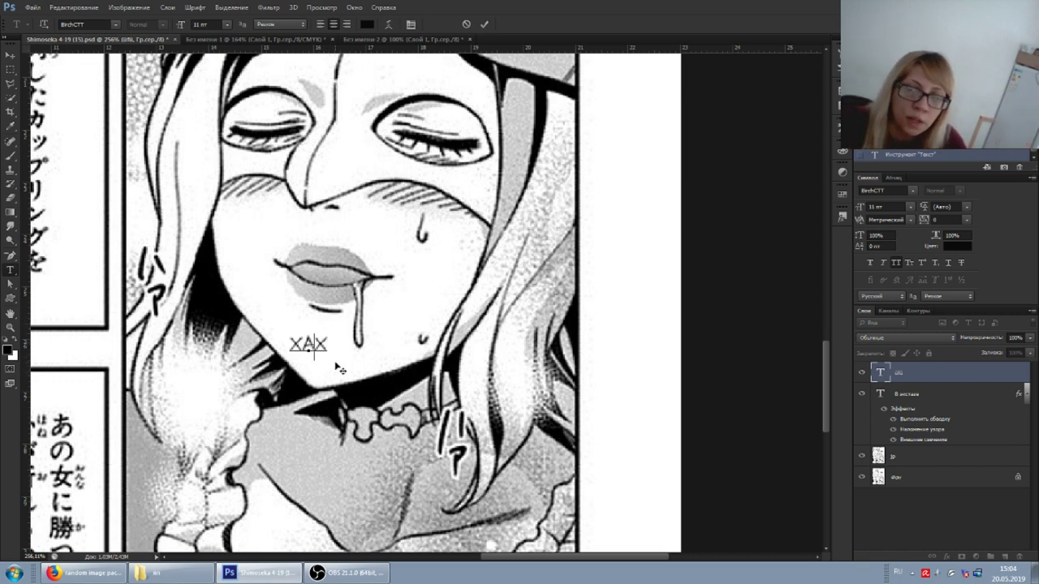
{"action": "key", "text": "BackSpace"}
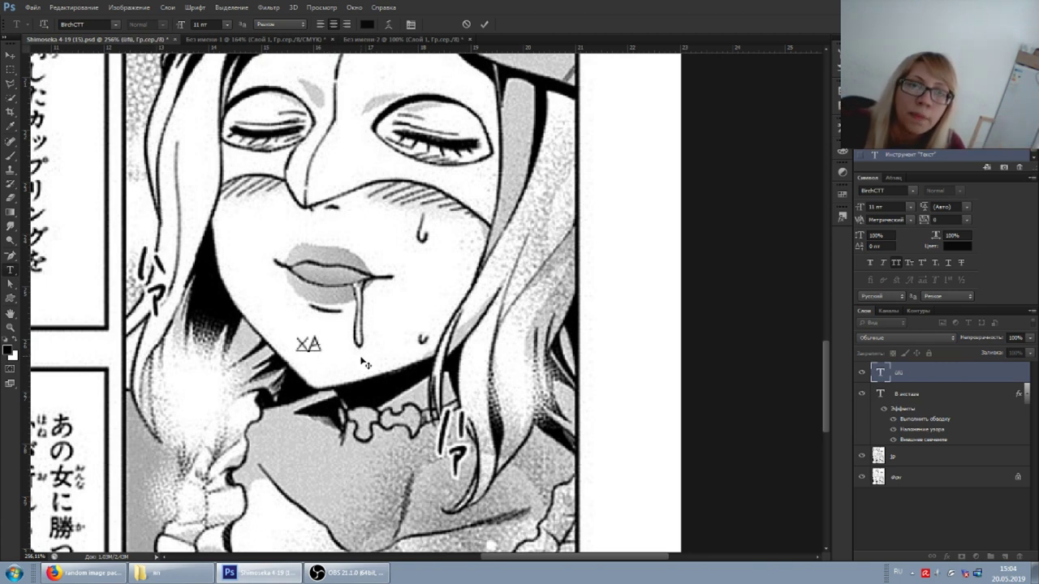
{"action": "left_click_drag", "start_coordinate": [279, 341], "coordinate": [109, 271]}
{"action": "key", "text": "ctrl+z"}
{"action": "left_click_drag", "start_coordinate": [304, 329], "coordinate": [277, 325]}
{"action": "key", "text": "BackSpace"}
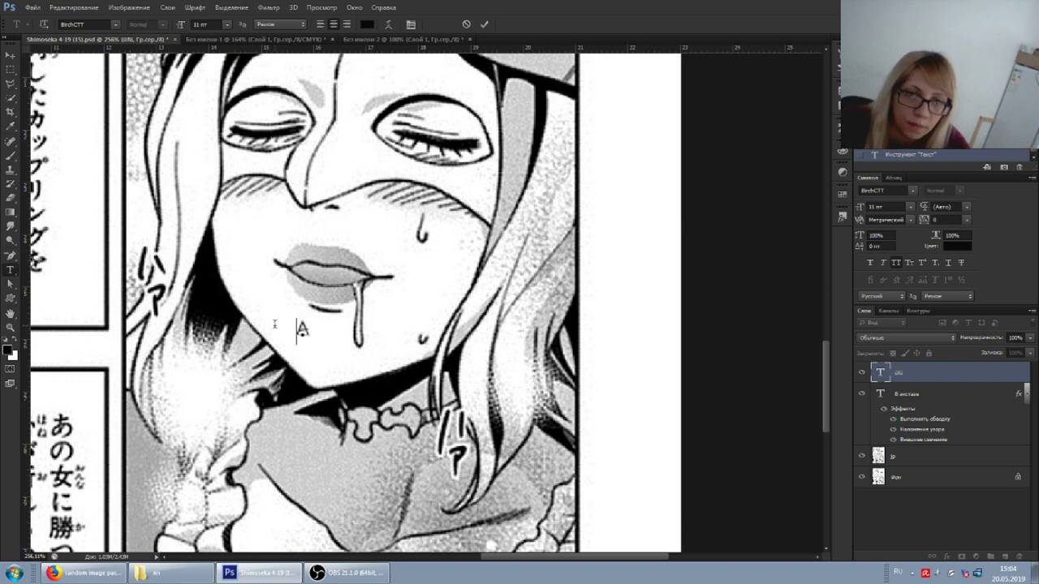
{"action": "type", "text": "Х"}
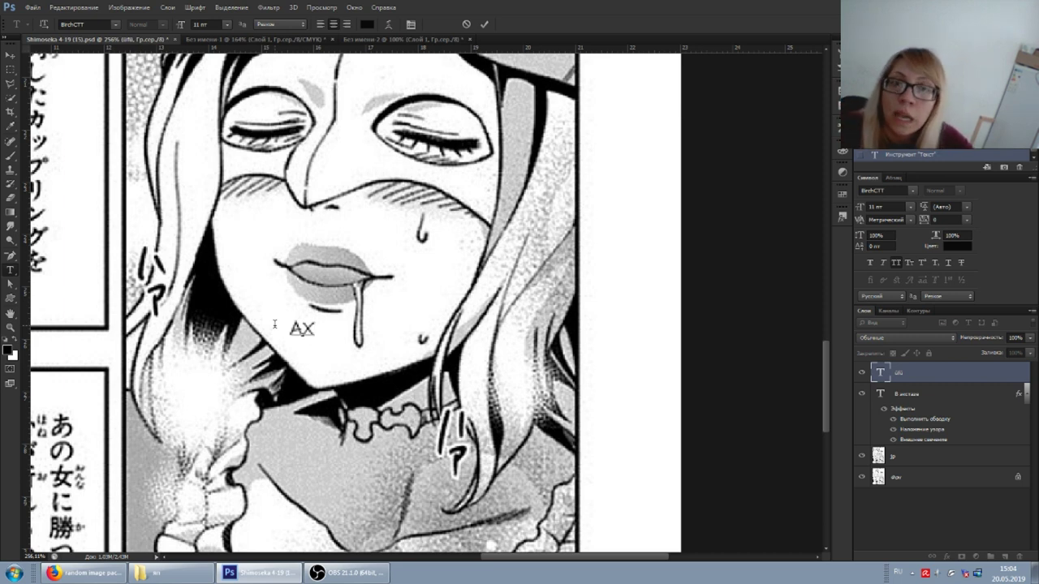
Step: Replace the lettering with ХАА, then overwrite it with ЗАПЫХАЕТСЯ
{"action": "key", "text": "ctrl+a"}
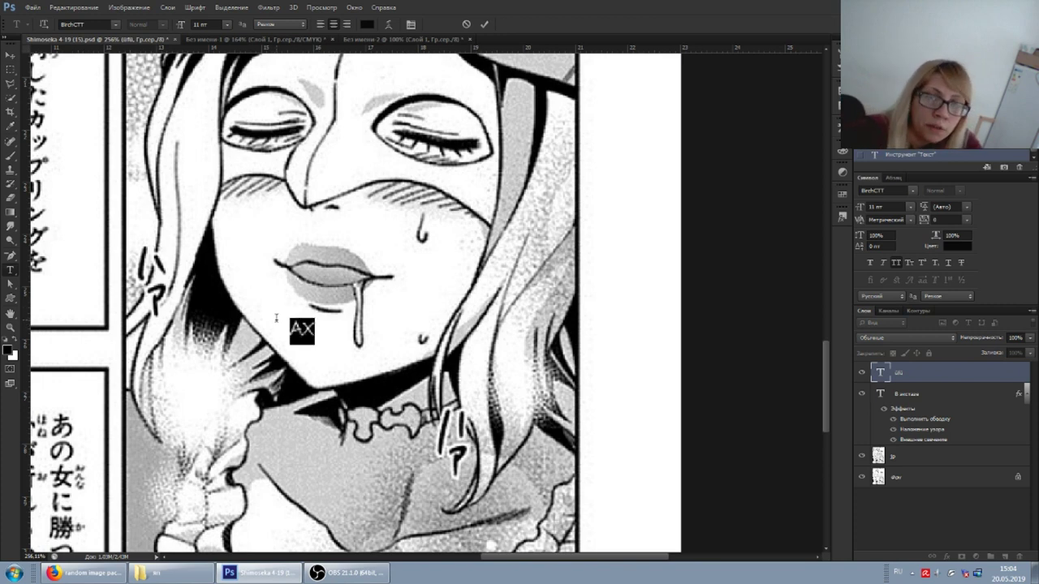
{"action": "type", "text": "ХАА"}
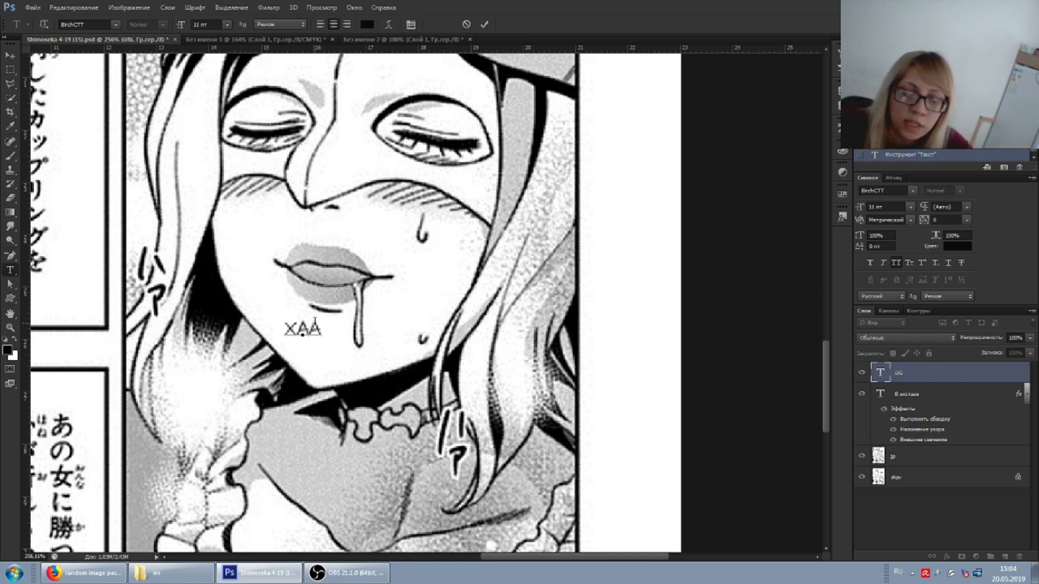
{"action": "key", "text": "ctrl+a"}
{"action": "type", "text": "А"}
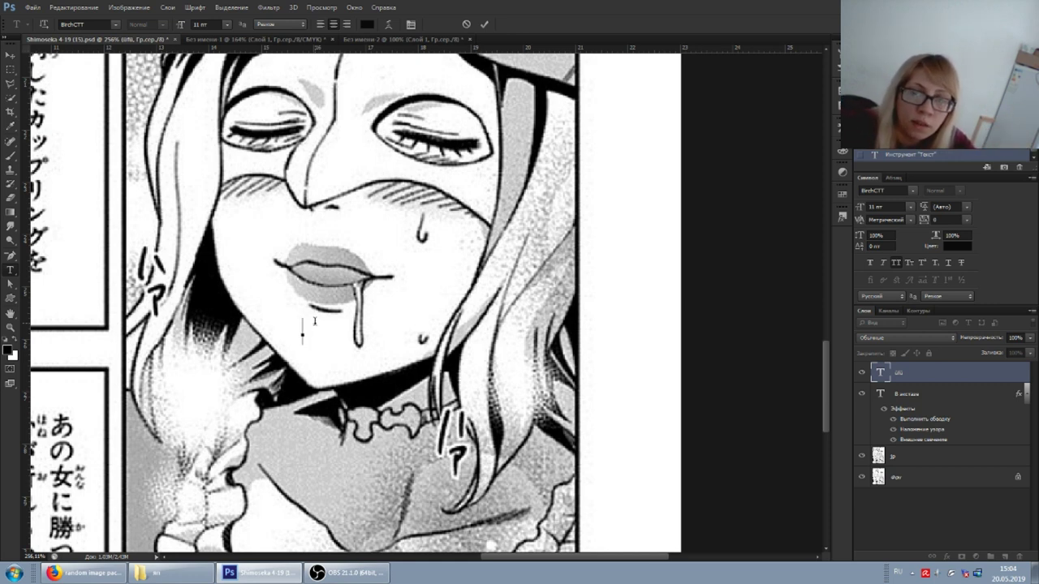
{"action": "type", "text": "ЗА"}
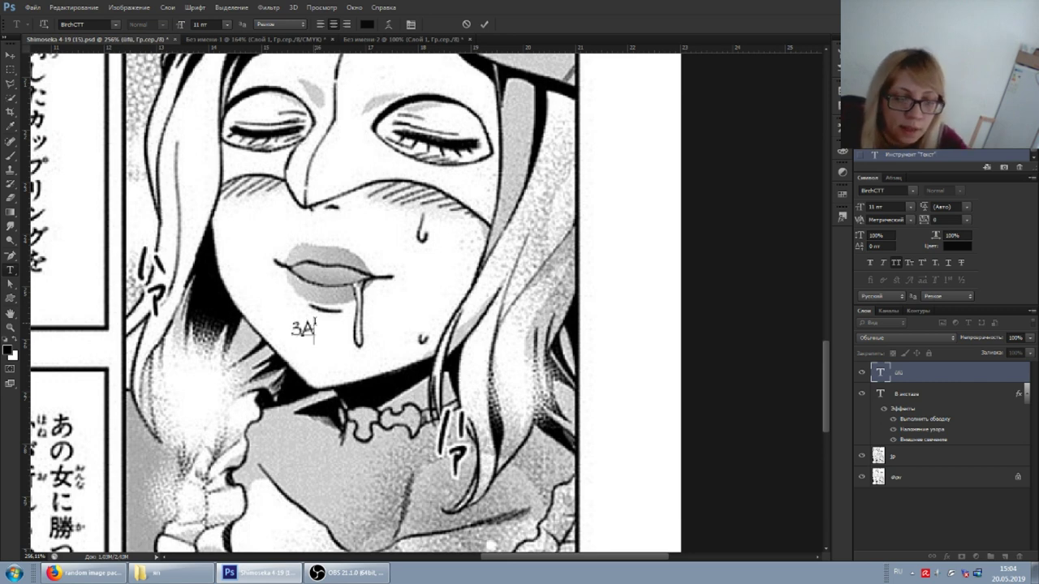
{"action": "type", "text": "ПЫХАЕТСЯ"}
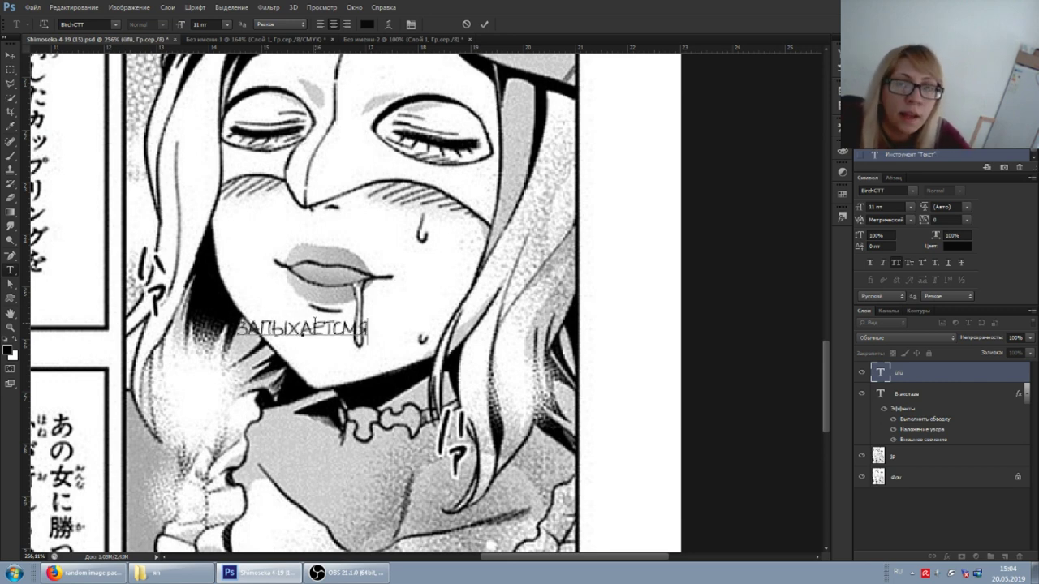
Step: Fix the typo in ЗАПЫХАЕТСЯ and centre the word between the nose and lips
{"action": "mouse_move", "coordinate": [381, 249]}
{"action": "left_mouse_down"}
{"action": "mouse_move", "coordinate": [415, 159]}
{"action": "mouse_move", "coordinate": [380, 204]}
{"action": "left_mouse_up"}
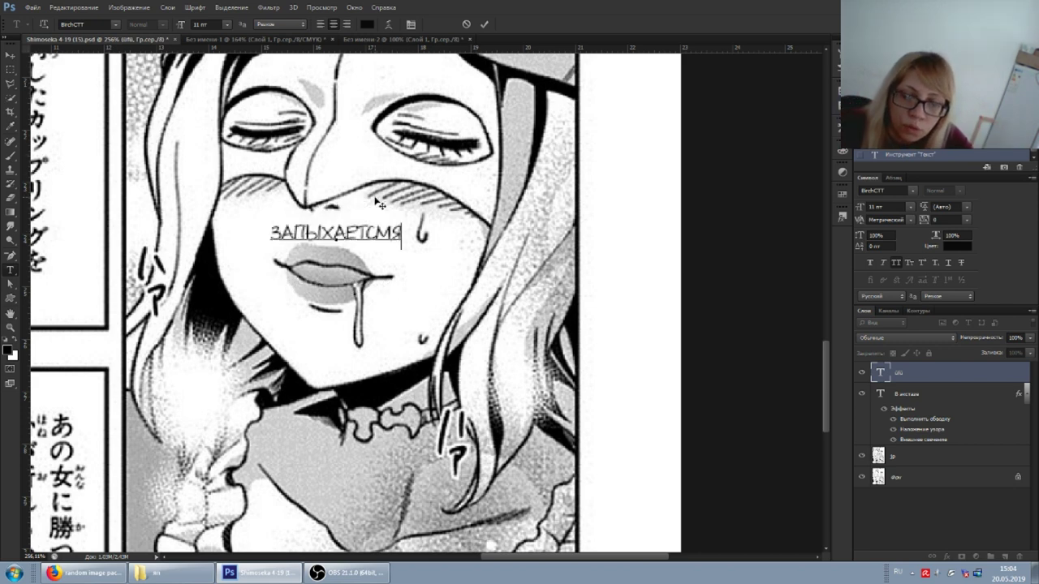
{"action": "key", "text": "BackSpace"}
{"action": "left_click_drag", "start_coordinate": [372, 214], "coordinate": [130, 268]}
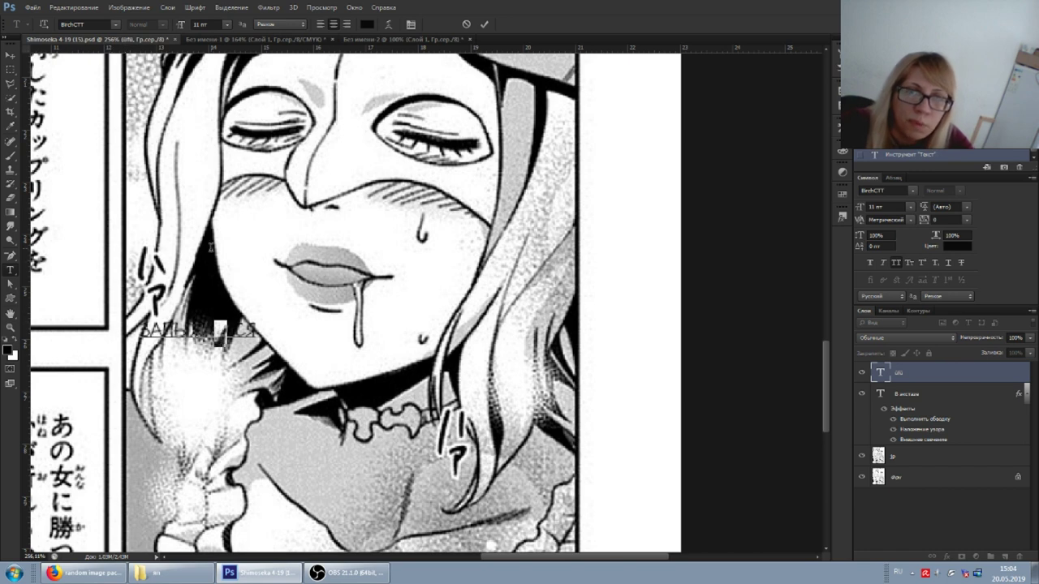
{"action": "left_click_drag", "start_coordinate": [241, 318], "coordinate": [216, 248]}
{"action": "left_click_drag", "start_coordinate": [365, 193], "coordinate": [375, 214]}
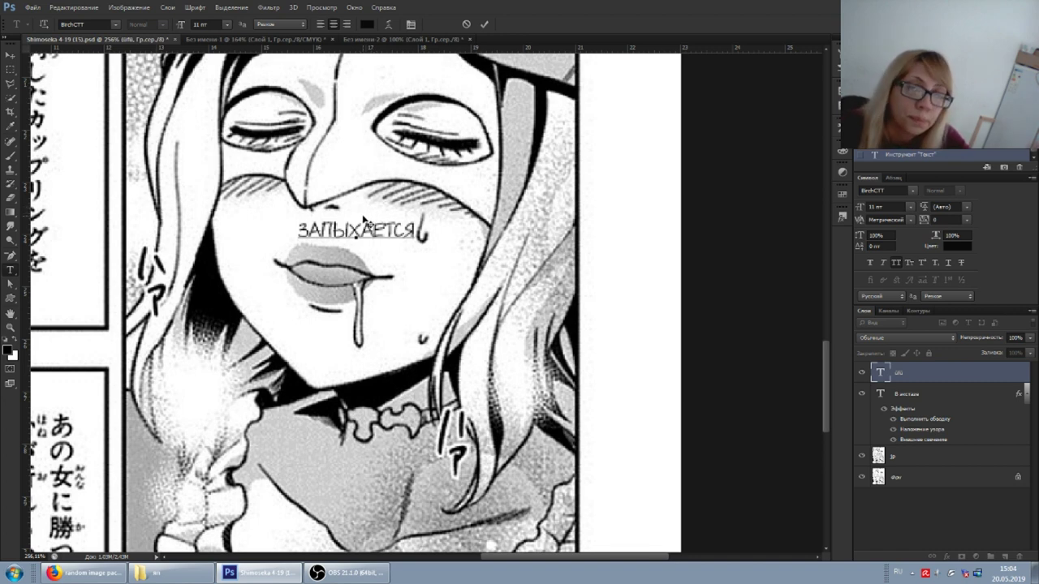
{"action": "left_click_drag", "start_coordinate": [414, 224], "coordinate": [350, 224]}
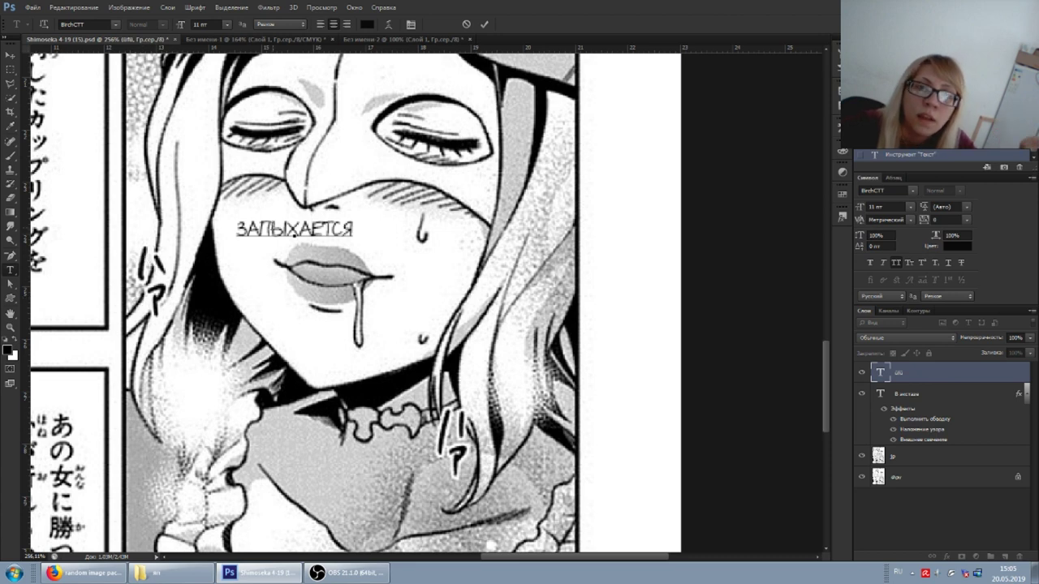
{"action": "mouse_move", "coordinate": [284, 237]}
{"action": "left_mouse_down"}
{"action": "mouse_move", "coordinate": [254, 254]}
{"action": "mouse_move", "coordinate": [382, 213]}
{"action": "mouse_move", "coordinate": [421, 234]}
{"action": "left_mouse_up"}
{"action": "key", "text": "ctrl+a"}
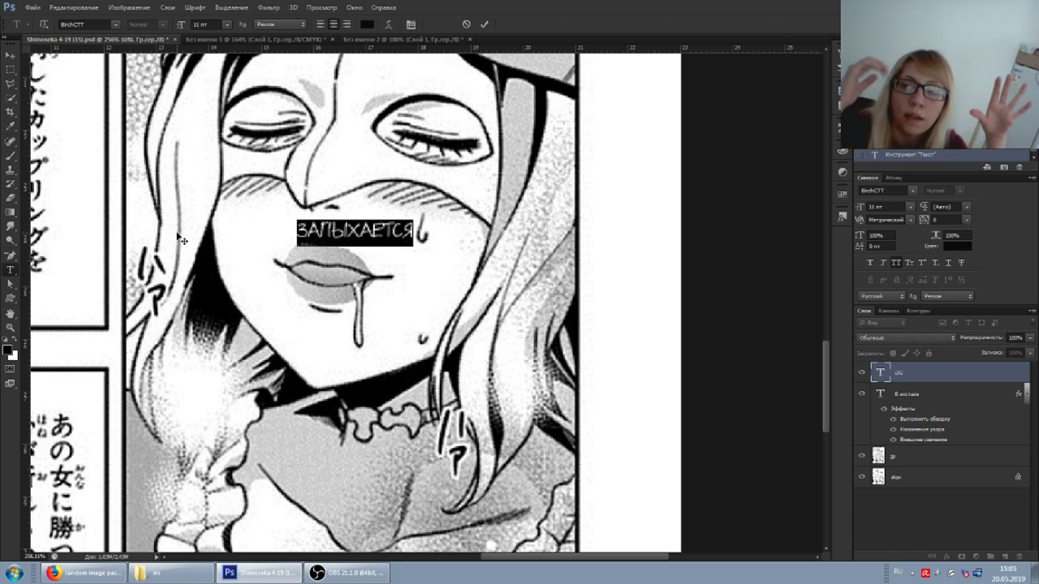
Step: Replace ЗАПЫХАЕТСЯ with faux-bold ХАА at 23.03 pt and move it onto the lips
{"action": "key", "text": "BackSpace"}
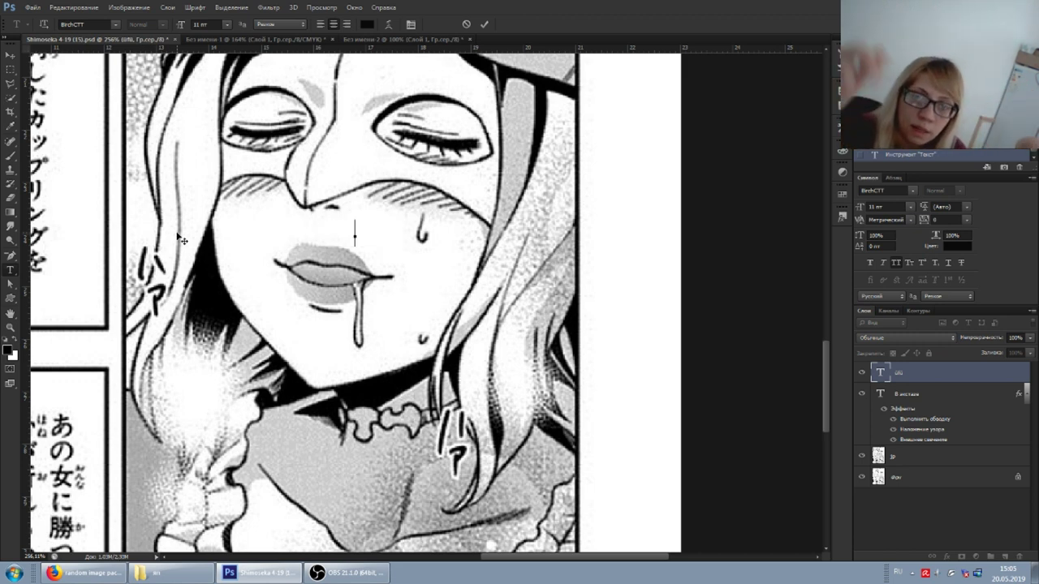
{"action": "type", "text": "Х"}
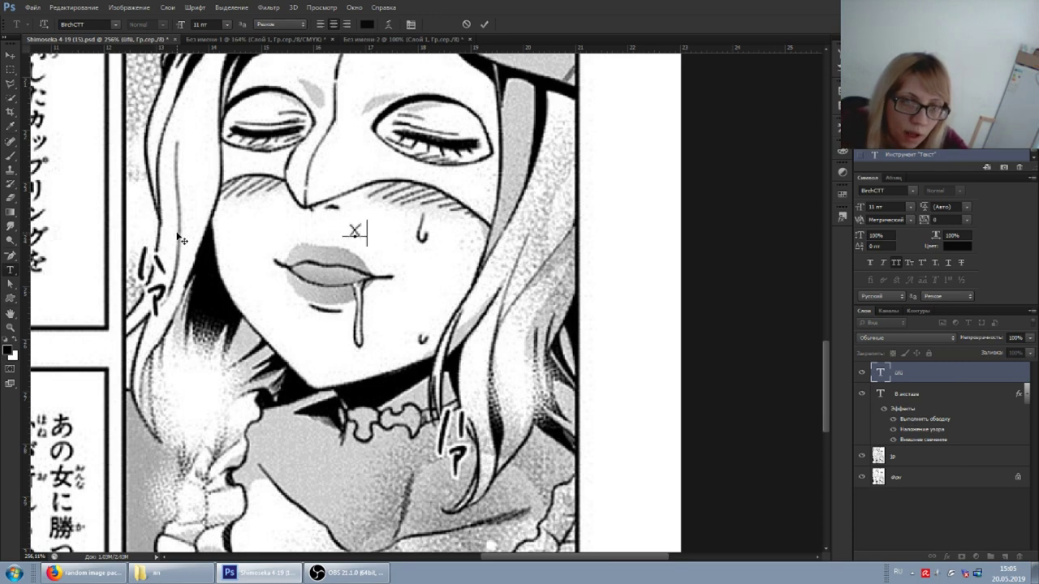
{"action": "type", "text": "АА"}
{"action": "left_click", "coordinate": [316, 280]}
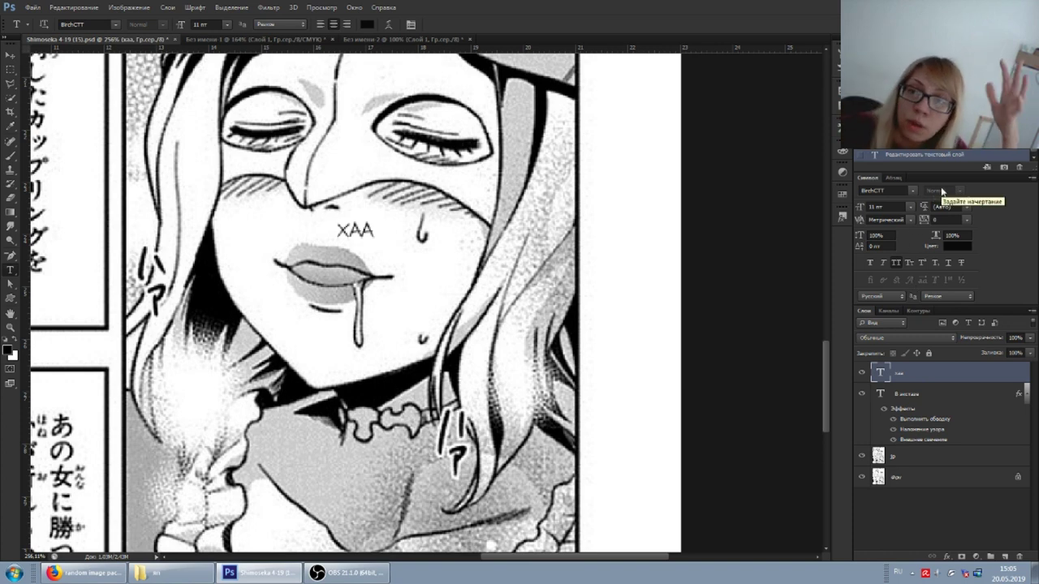
{"action": "left_click", "coordinate": [871, 268]}
{"action": "left_click", "coordinate": [354, 231]}
{"action": "mouse_move", "coordinate": [374, 218]}
{"action": "left_mouse_down"}
{"action": "mouse_move", "coordinate": [355, 242]}
{"action": "mouse_move", "coordinate": [385, 209]}
{"action": "mouse_move", "coordinate": [308, 217]}
{"action": "mouse_move", "coordinate": [253, 204]}
{"action": "mouse_move", "coordinate": [307, 208]}
{"action": "left_mouse_up"}
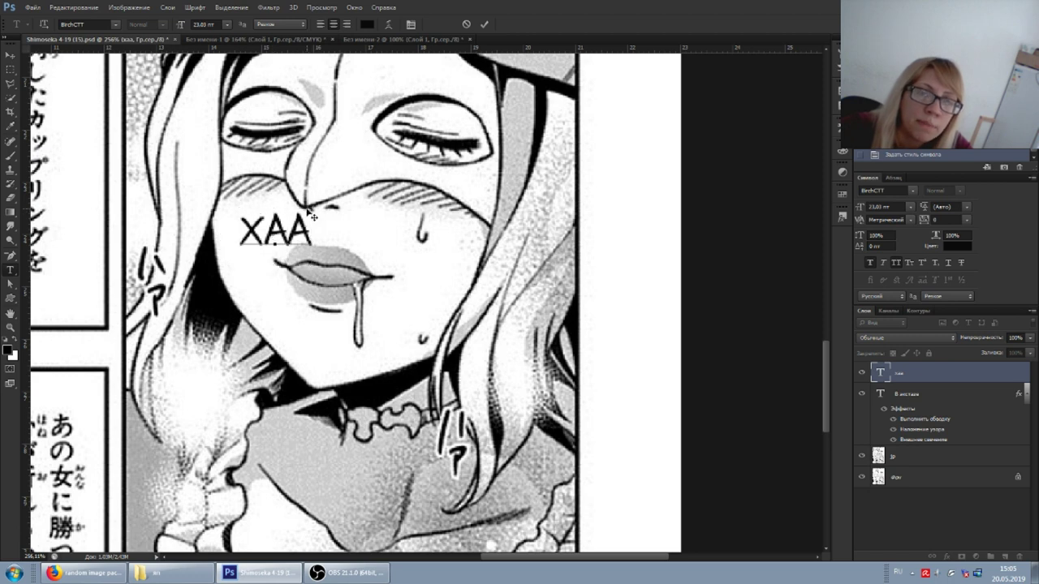
{"action": "double_click", "coordinate": [925, 373]}
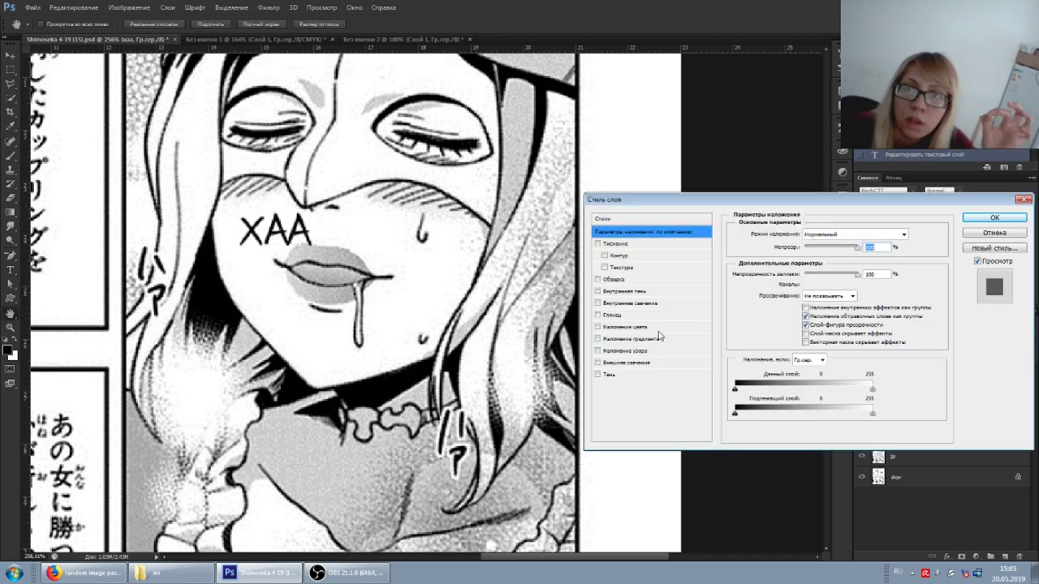
Step: Add a thicker white Stroke to the ХАА layer and shift the text left over the hair
{"action": "left_click", "coordinate": [615, 279]}
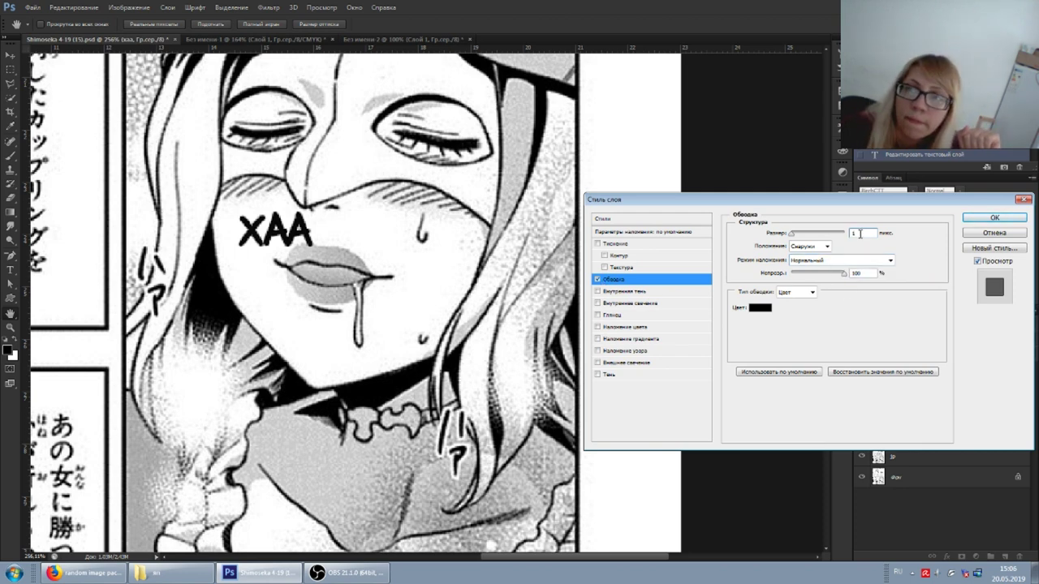
{"action": "key", "text": "Up"}
{"action": "key", "text": "Up"}
{"action": "key", "text": "Up"}
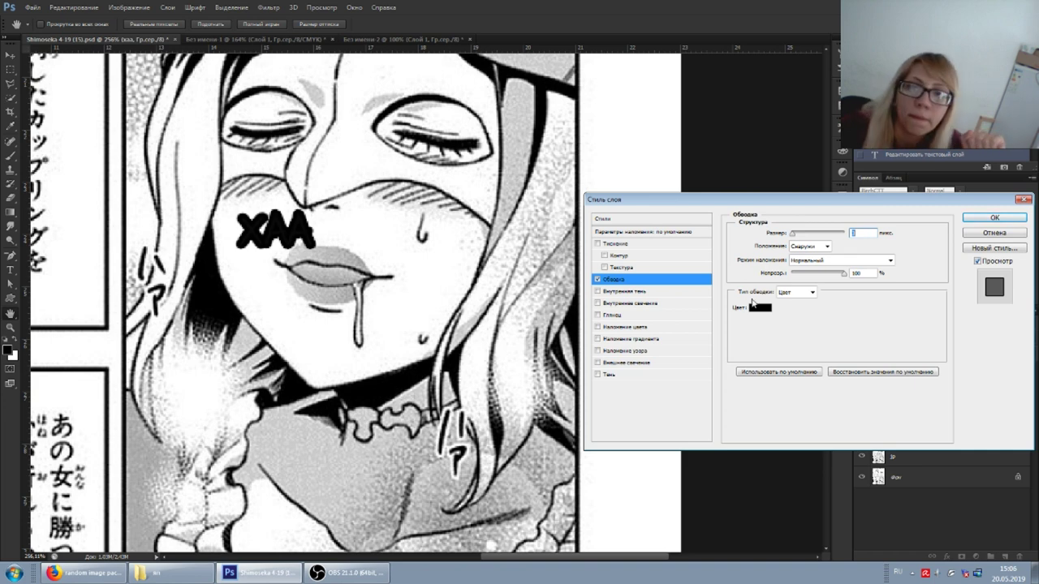
{"action": "left_click", "coordinate": [757, 307]}
{"action": "left_click_drag", "start_coordinate": [703, 331], "coordinate": [617, 215]}
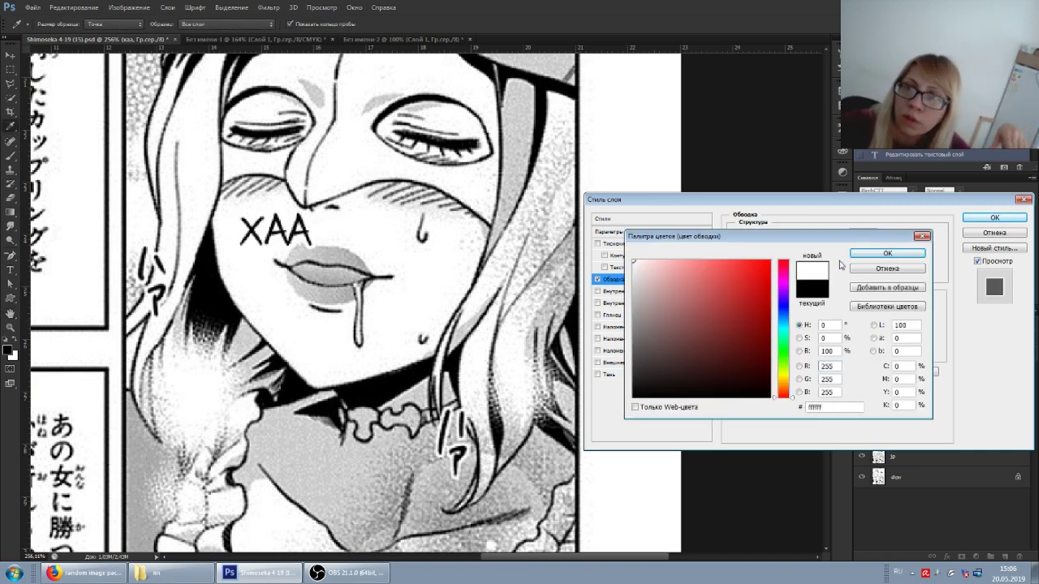
{"action": "left_click", "coordinate": [854, 253]}
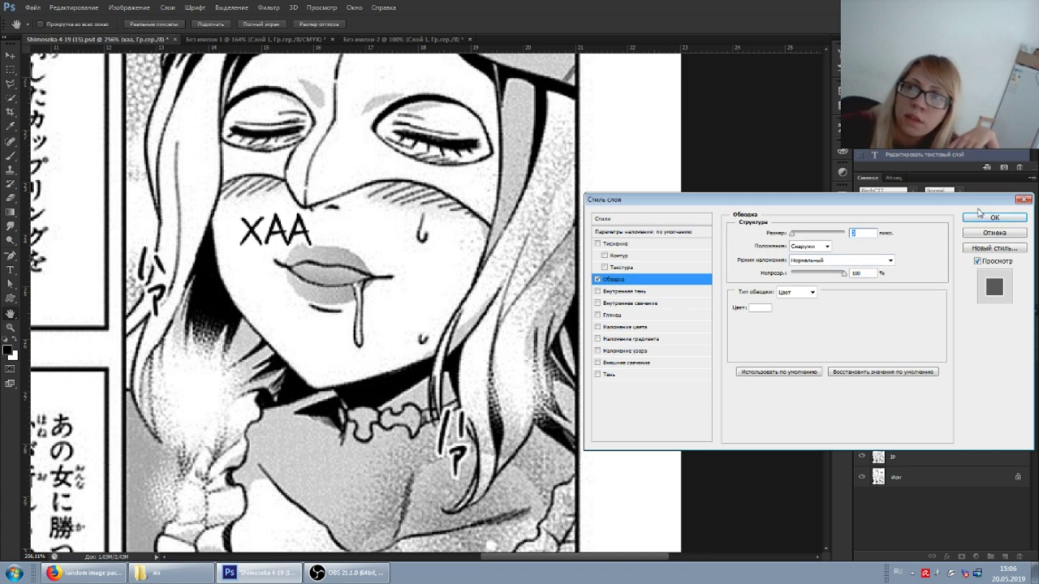
{"action": "left_click", "coordinate": [991, 217]}
{"action": "left_click_drag", "start_coordinate": [274, 219], "coordinate": [191, 214]}
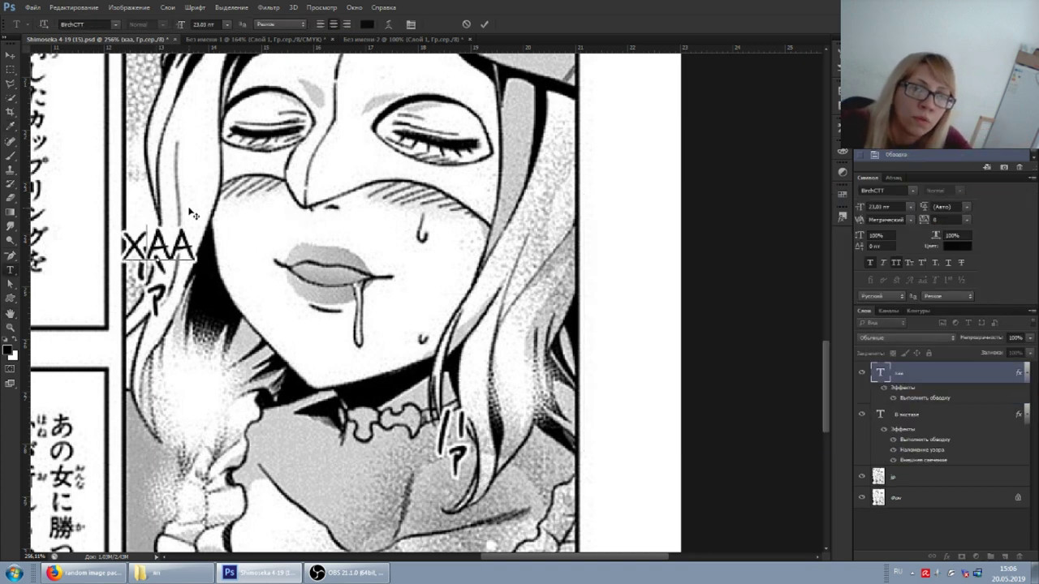
Step: Settle ХАА beside the left cheek and add the empty layer Слой 1 above it
{"action": "mouse_move", "coordinate": [235, 230]}
{"action": "left_mouse_down"}
{"action": "mouse_move", "coordinate": [247, 185]}
{"action": "mouse_move", "coordinate": [258, 199]}
{"action": "left_mouse_up"}
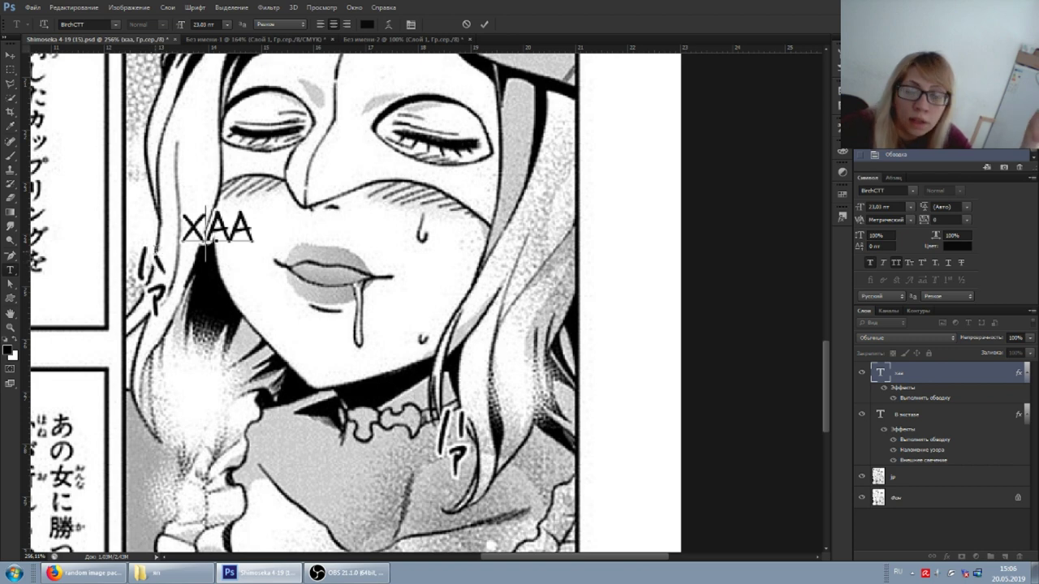
{"action": "left_click", "coordinate": [940, 371]}
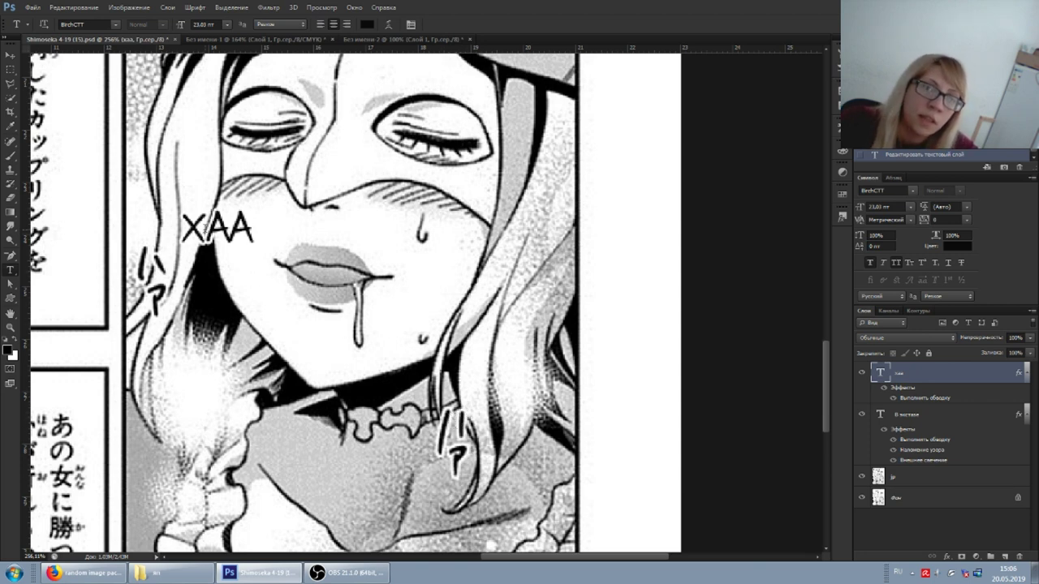
{"action": "left_click", "coordinate": [9, 154]}
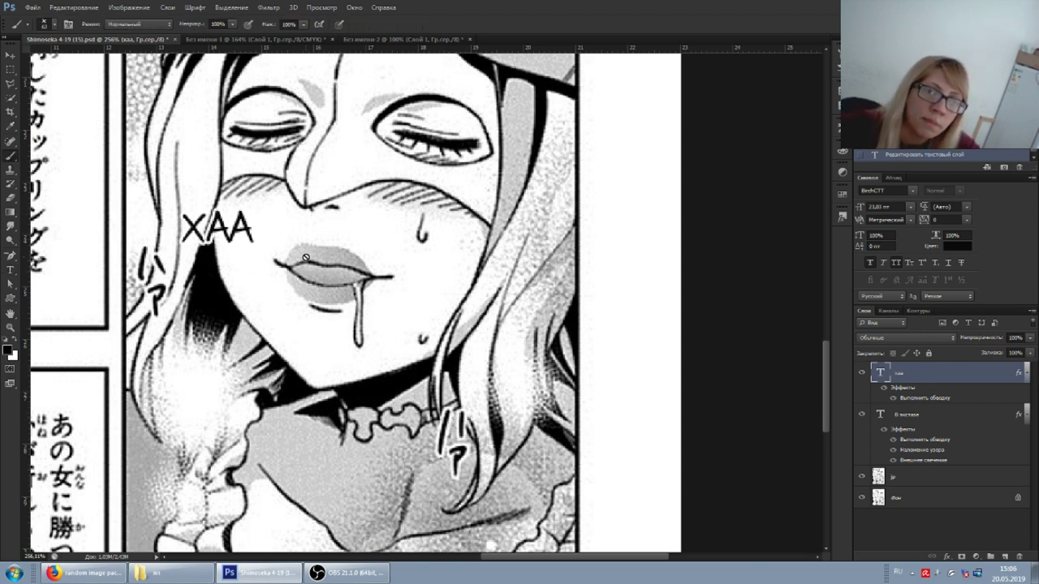
{"action": "left_click", "coordinate": [992, 558]}
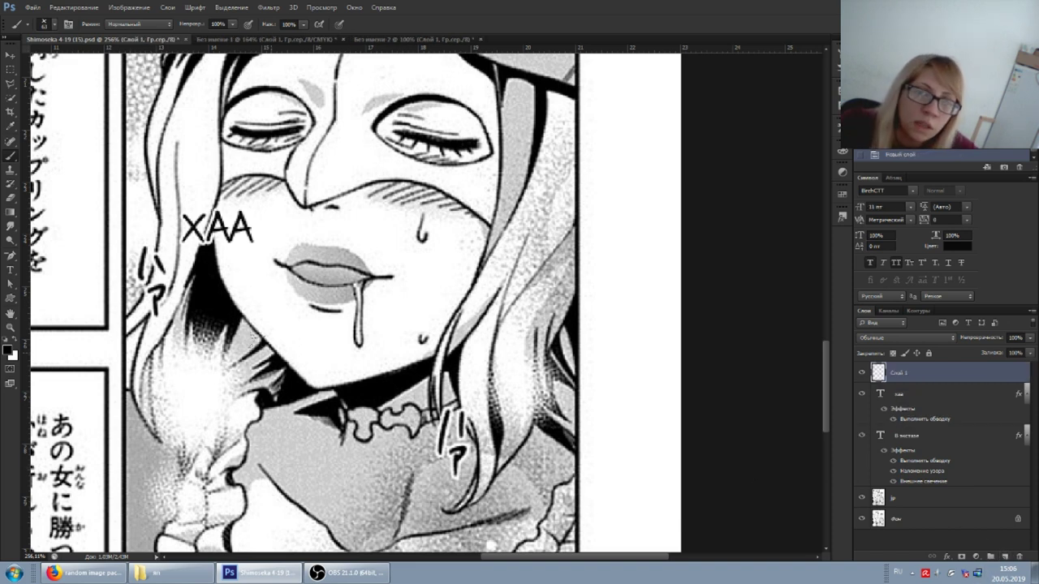
Step: Sketch X-shaped strokes with a smaller brush on Слой 1, then delete that layer
{"action": "left_click", "coordinate": [45, 24]}
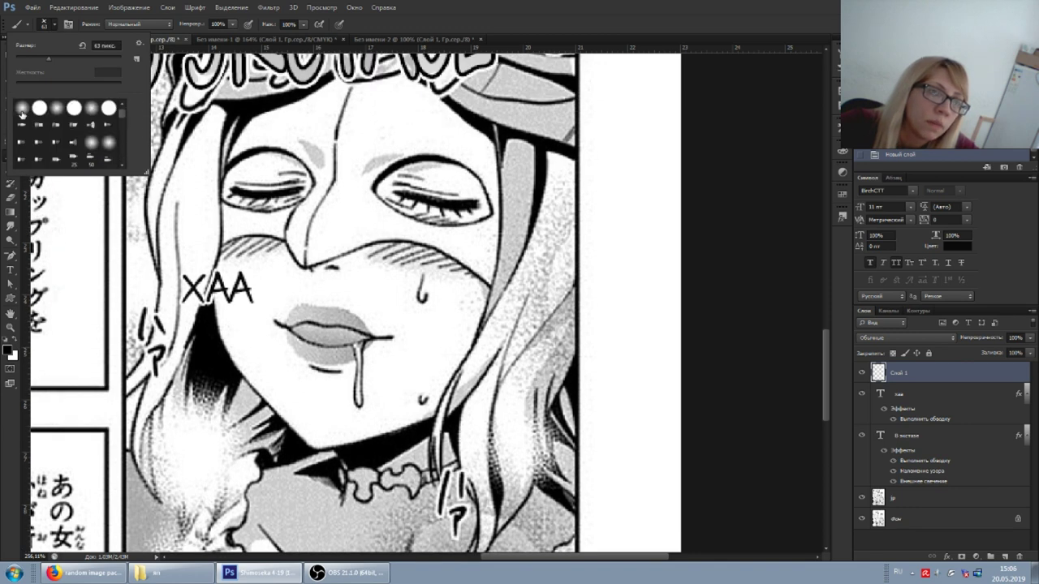
{"action": "left_click", "coordinate": [115, 46]}
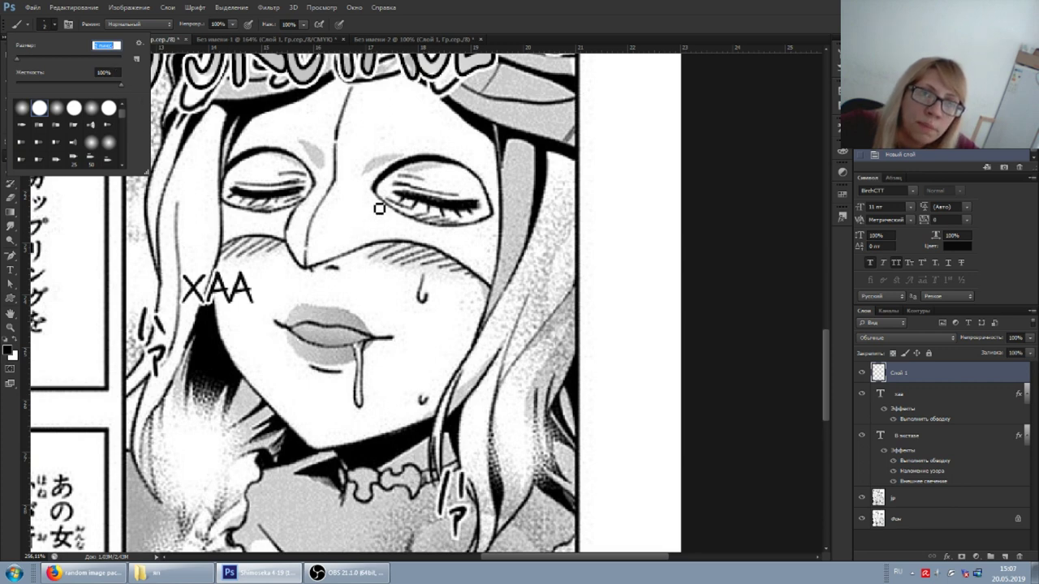
{"action": "left_click", "coordinate": [384, 292]}
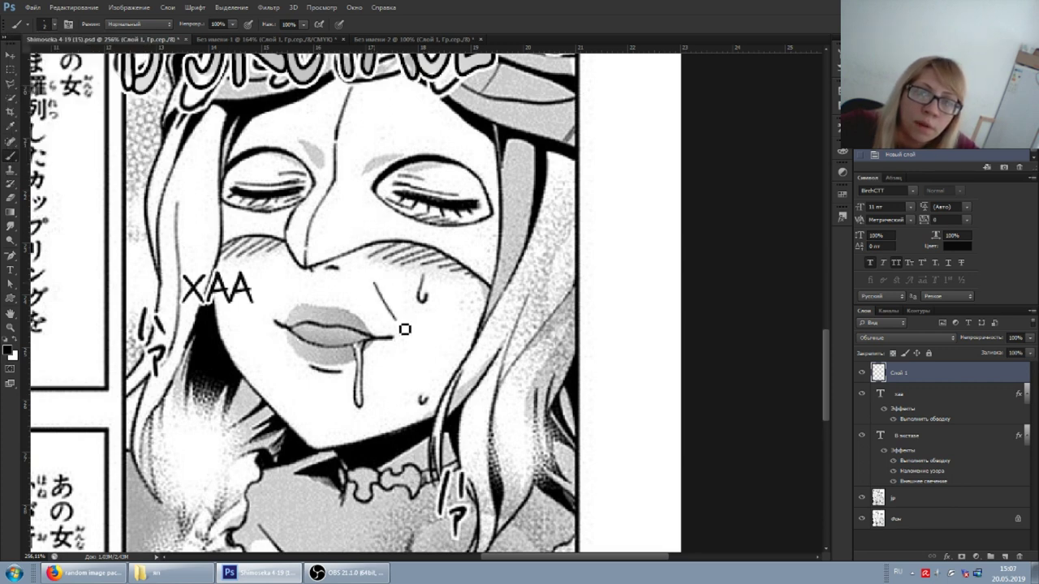
{"action": "left_click_drag", "start_coordinate": [374, 283], "coordinate": [395, 318]}
{"action": "left_click_drag", "start_coordinate": [393, 293], "coordinate": [379, 321]}
{"action": "scroll", "coordinate": [457, 460], "scroll_direction": "down", "scroll_amount": 1}
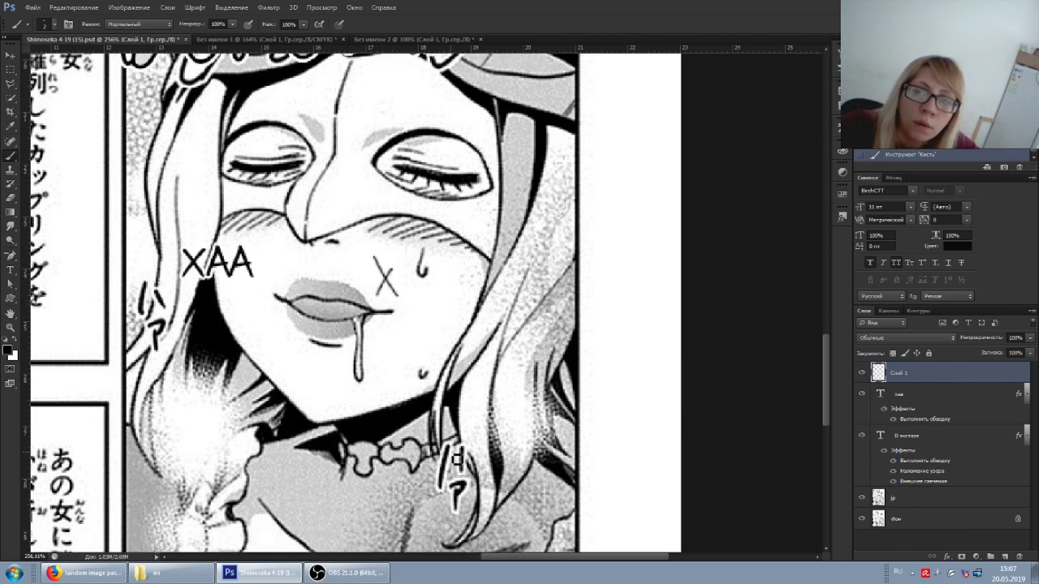
{"action": "left_click_drag", "start_coordinate": [436, 288], "coordinate": [399, 356]}
{"action": "mouse_move", "coordinate": [408, 302]}
{"action": "left_mouse_down"}
{"action": "mouse_move", "coordinate": [423, 331]}
{"action": "mouse_move", "coordinate": [439, 315]}
{"action": "mouse_move", "coordinate": [466, 354]}
{"action": "left_mouse_up"}
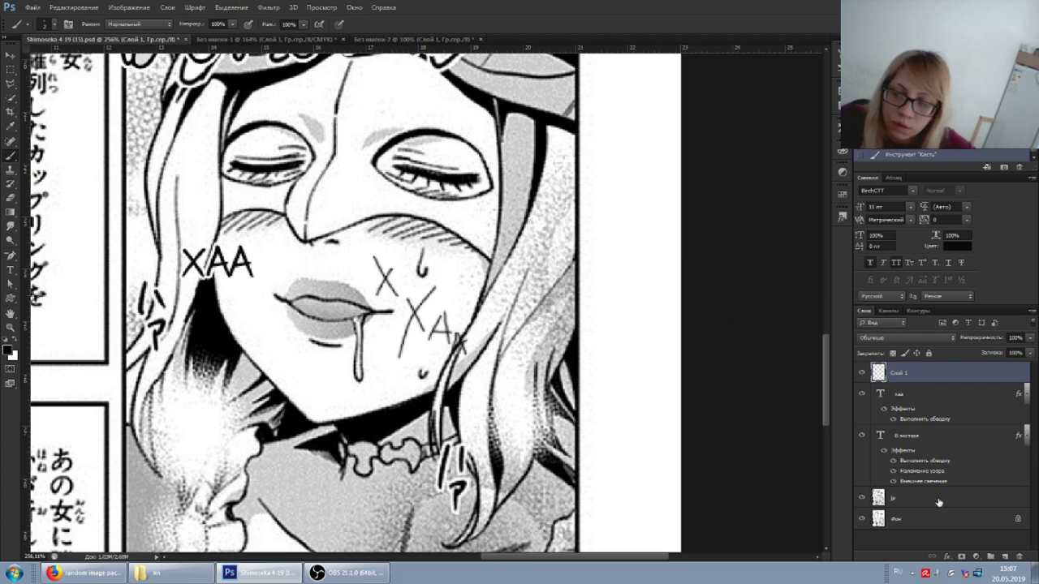
{"action": "key", "text": "Delete"}
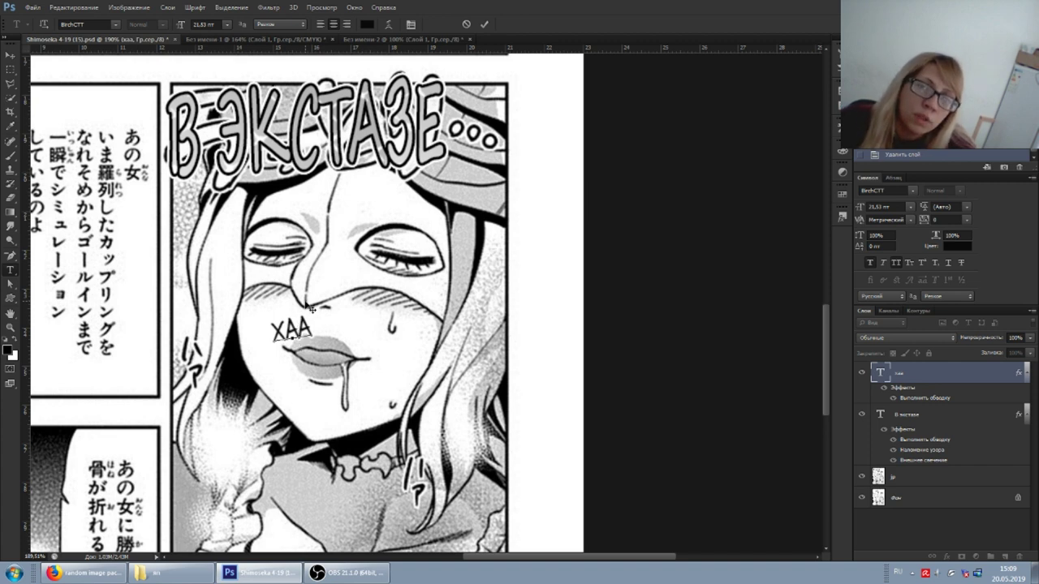
Step: Move the outlined ХАА down beside the choker, over the lower-right ハァ mark
{"action": "left_click_drag", "start_coordinate": [311, 309], "coordinate": [246, 307]}
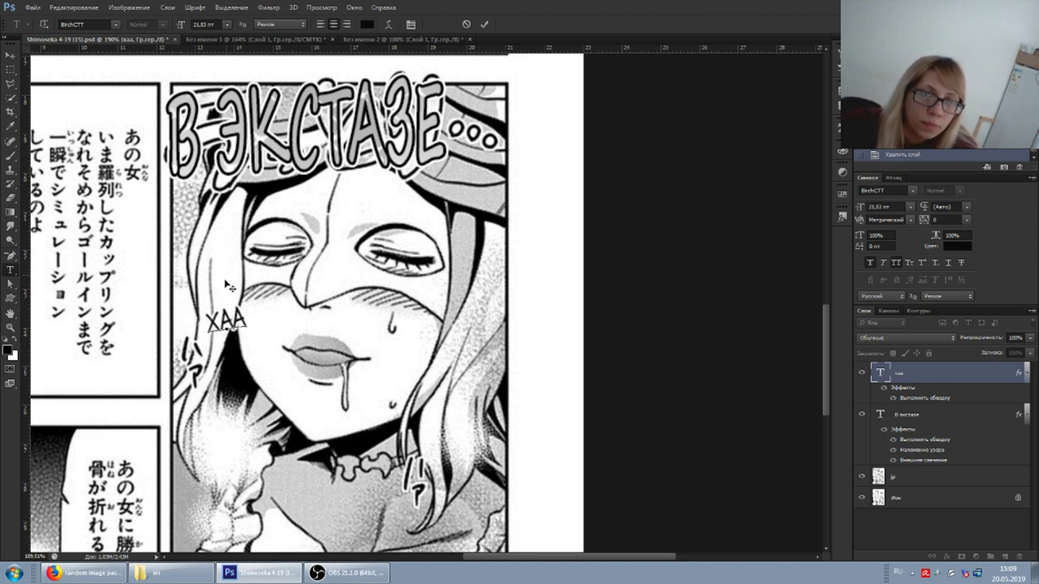
{"action": "left_click_drag", "start_coordinate": [231, 282], "coordinate": [230, 311]}
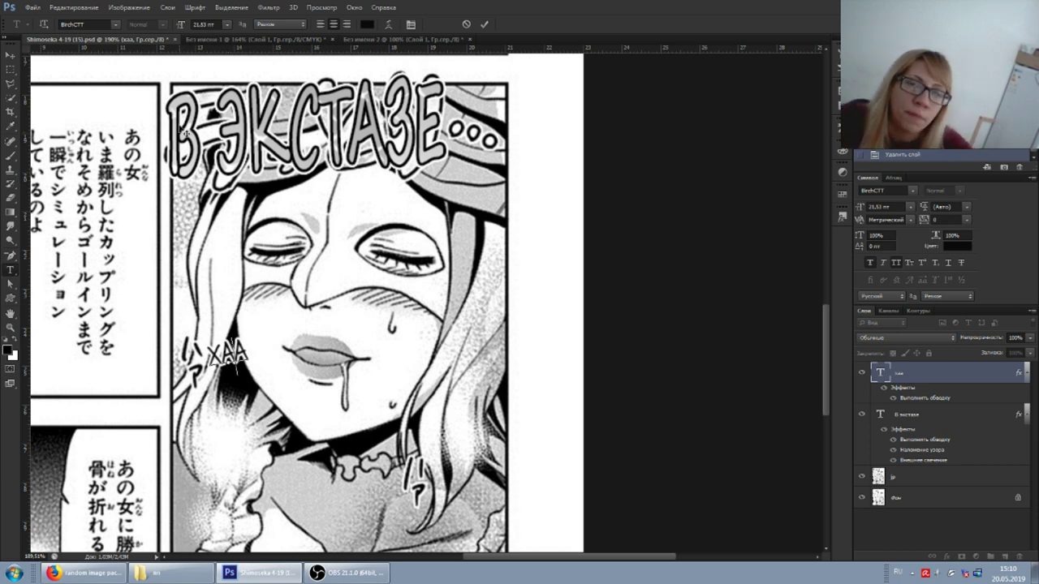
{"action": "left_click_drag", "start_coordinate": [256, 302], "coordinate": [383, 336]}
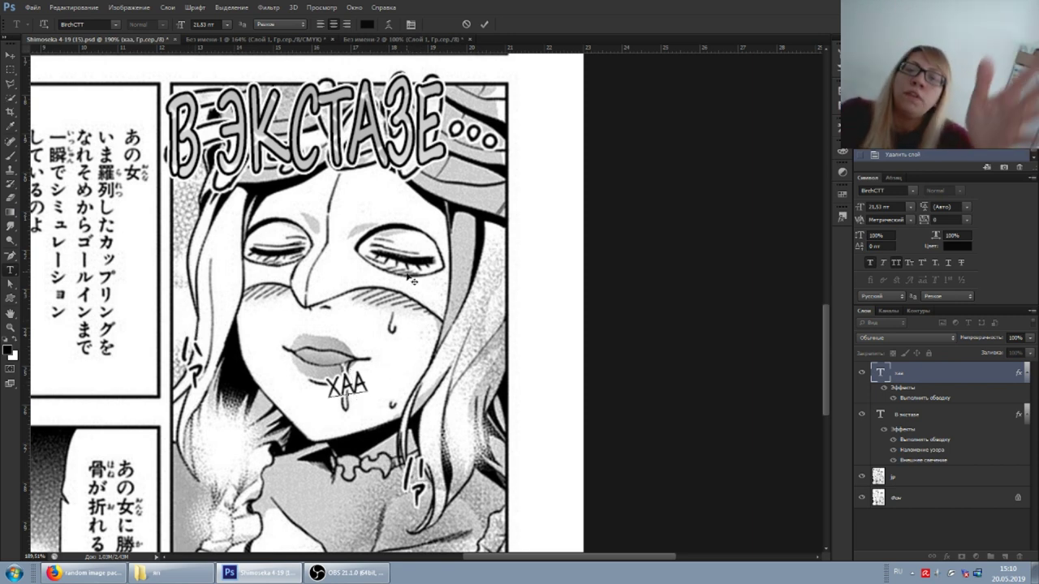
{"action": "left_click_drag", "start_coordinate": [357, 355], "coordinate": [424, 448]}
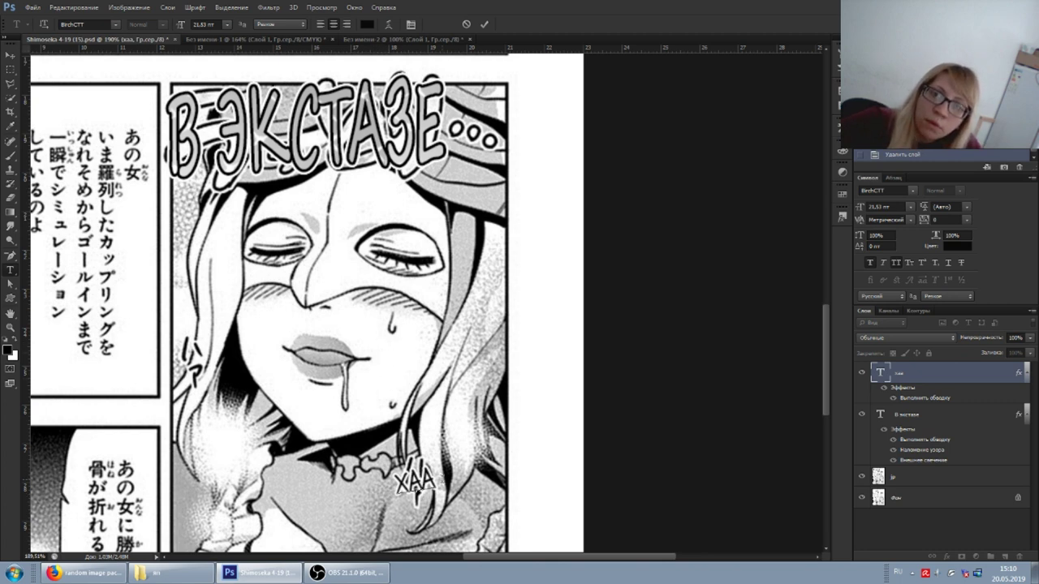
Step: Move the ХАА text up and left onto the neck and rotate it to a steep tilt
{"action": "scroll", "coordinate": [394, 355], "scroll_direction": "down", "scroll_amount": 2}
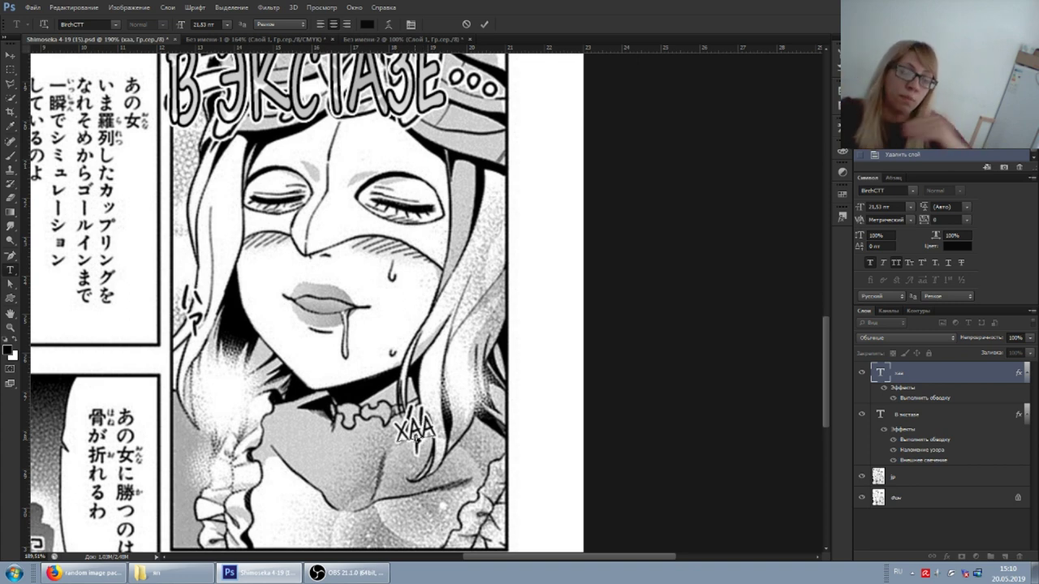
{"action": "mouse_move", "coordinate": [415, 438]}
{"action": "left_mouse_down"}
{"action": "mouse_move", "coordinate": [423, 400]}
{"action": "mouse_move", "coordinate": [434, 410]}
{"action": "left_mouse_up"}
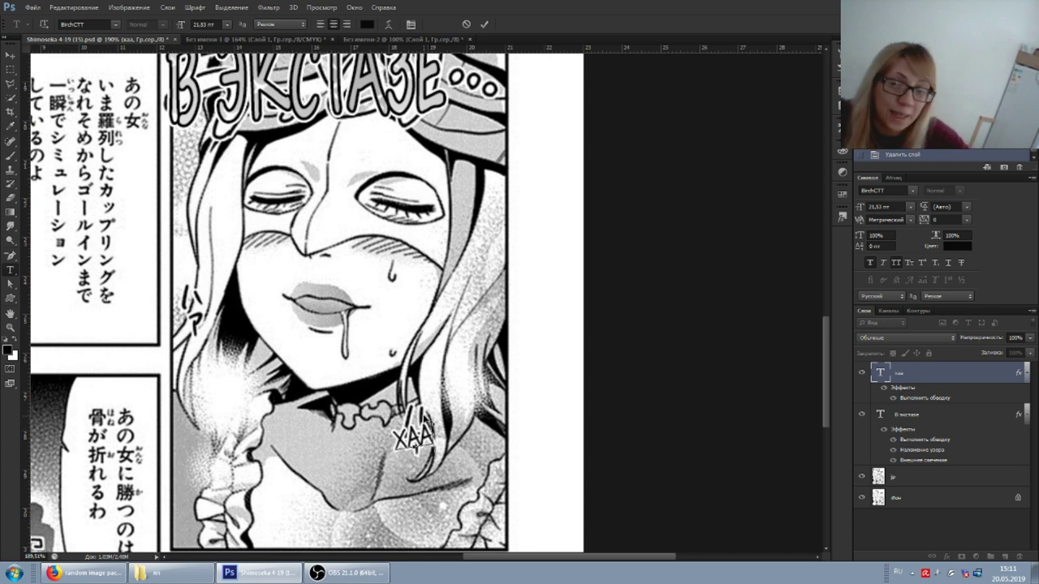
{"action": "left_click", "coordinate": [418, 443]}
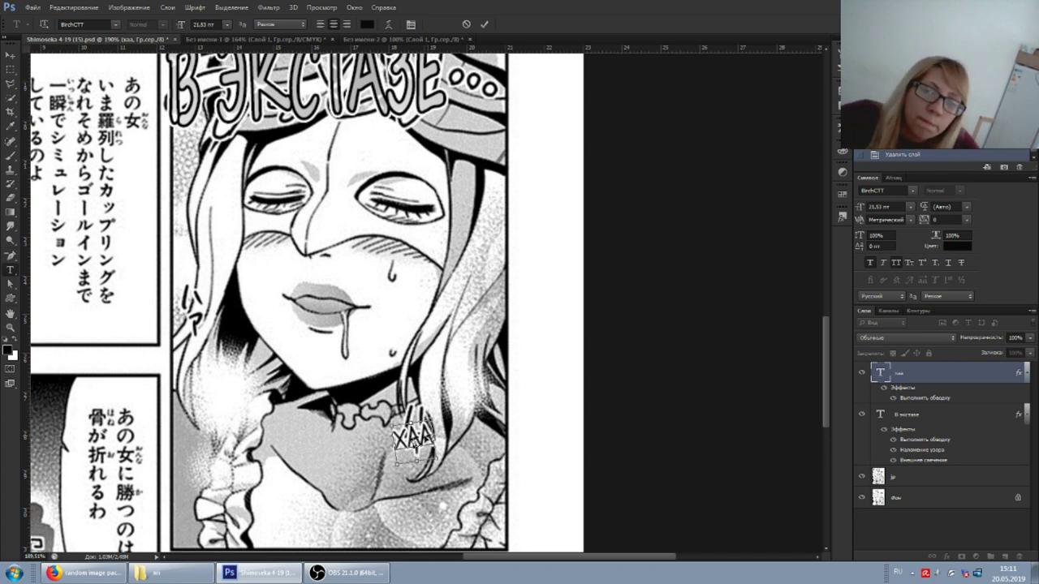
{"action": "scroll", "coordinate": [438, 456], "scroll_direction": "down", "scroll_amount": 1}
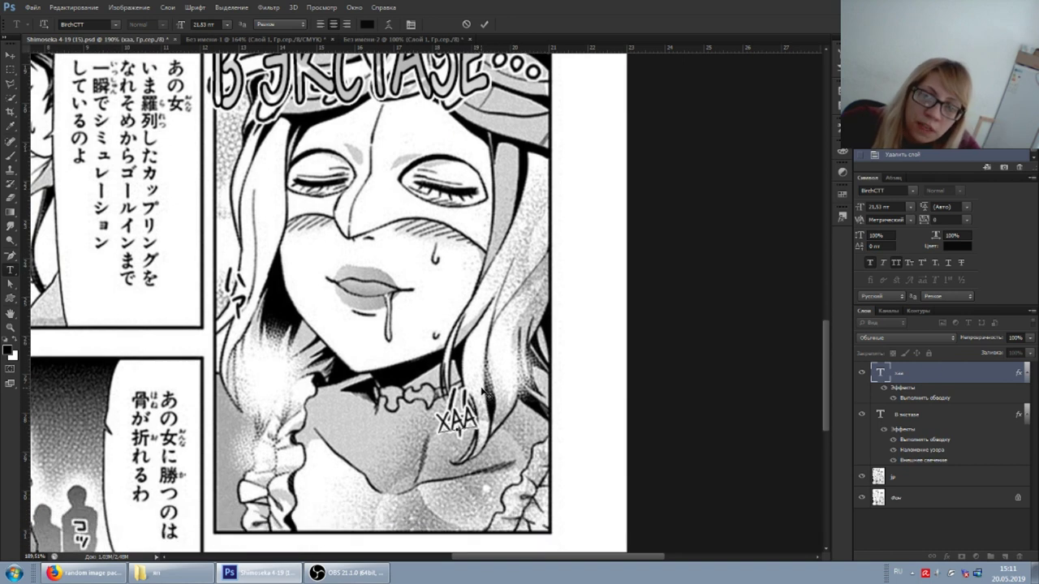
{"action": "left_click_drag", "start_coordinate": [464, 396], "coordinate": [479, 386]}
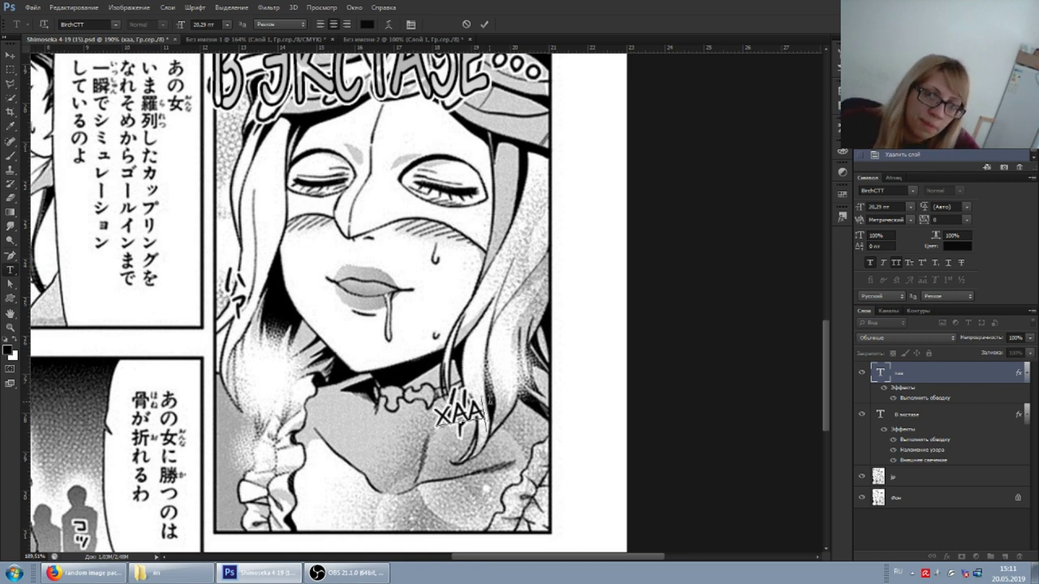
{"action": "left_click_drag", "start_coordinate": [472, 396], "coordinate": [469, 395]}
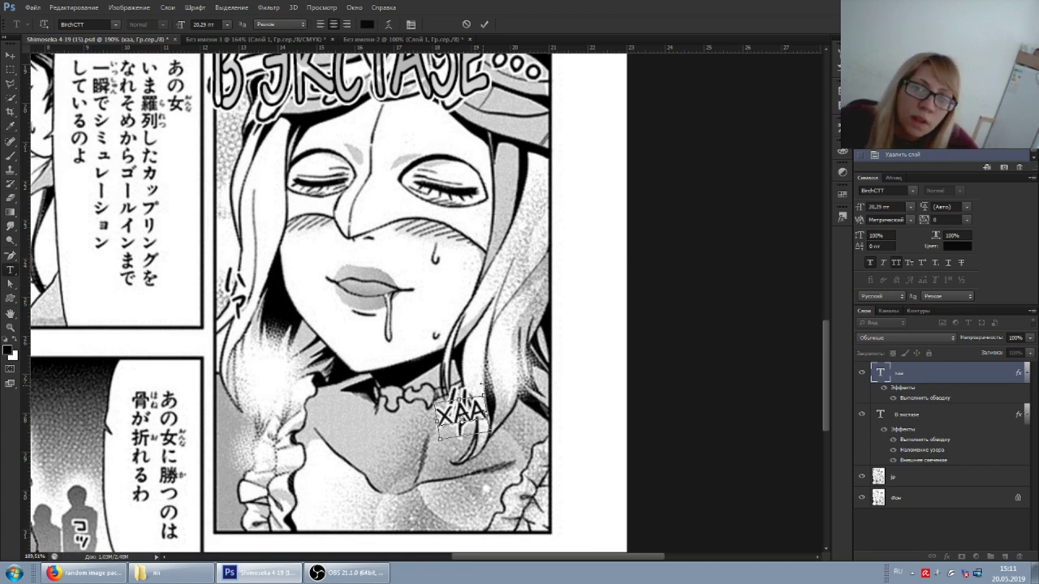
{"action": "mouse_move", "coordinate": [490, 410]}
{"action": "left_mouse_down"}
{"action": "mouse_move", "coordinate": [478, 444]}
{"action": "mouse_move", "coordinate": [481, 431]}
{"action": "left_mouse_up"}
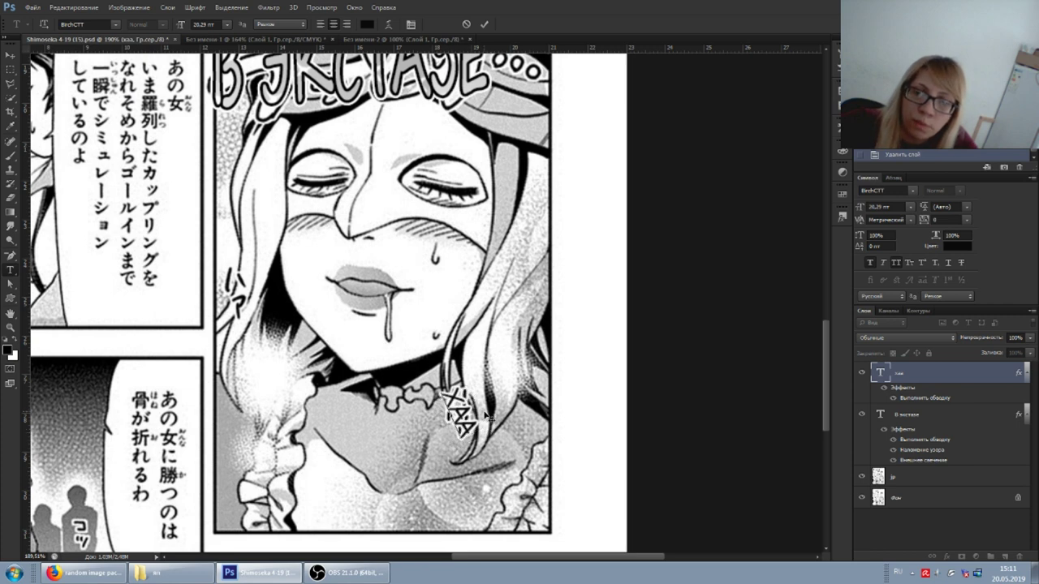
{"action": "key", "text": "Return"}
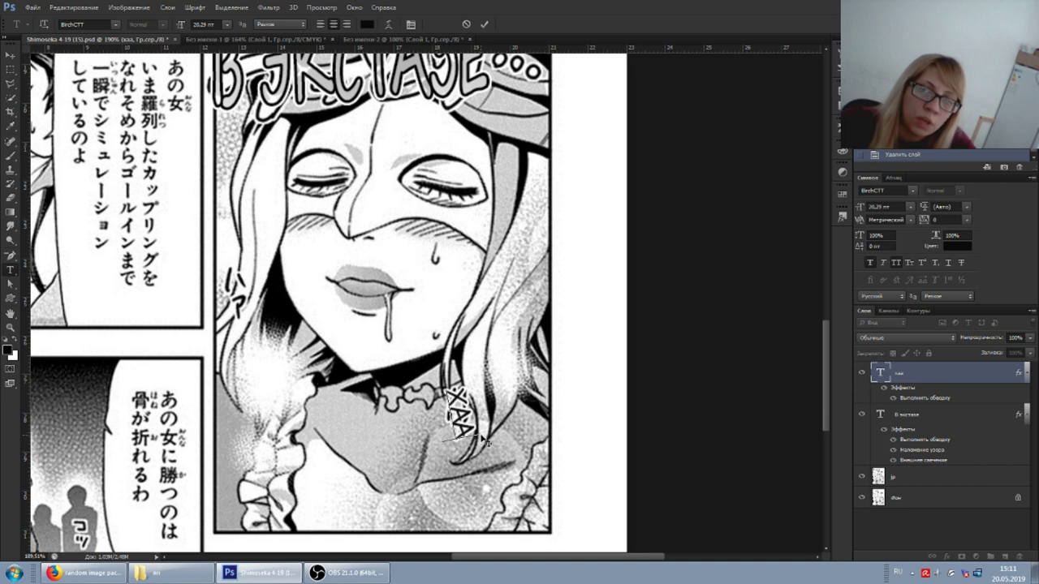
Step: Undo the rotation so ХАА is level again, then pan over to the lower-left panel
{"action": "key", "text": "ctrl+alt+z"}
{"action": "key", "text": "ctrl+alt+z"}
{"action": "key", "text": "ctrl+alt+z"}
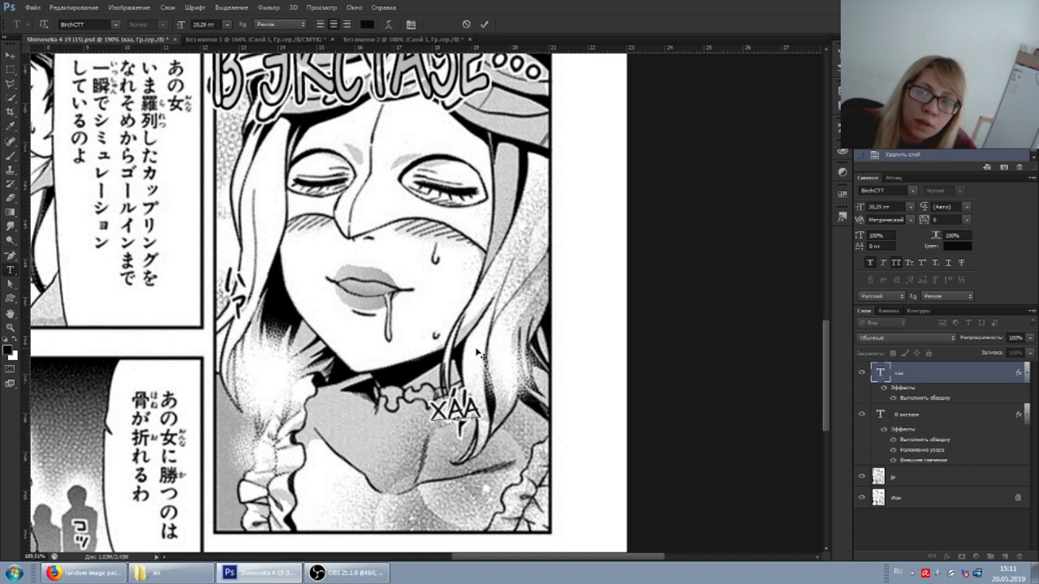
{"action": "key", "text": "ctrl+alt+z"}
{"action": "scroll", "coordinate": [365, 350], "scroll_direction": "left", "scroll_amount": 2}
{"action": "scroll", "coordinate": [365, 350], "scroll_direction": "left", "scroll_amount": 3}
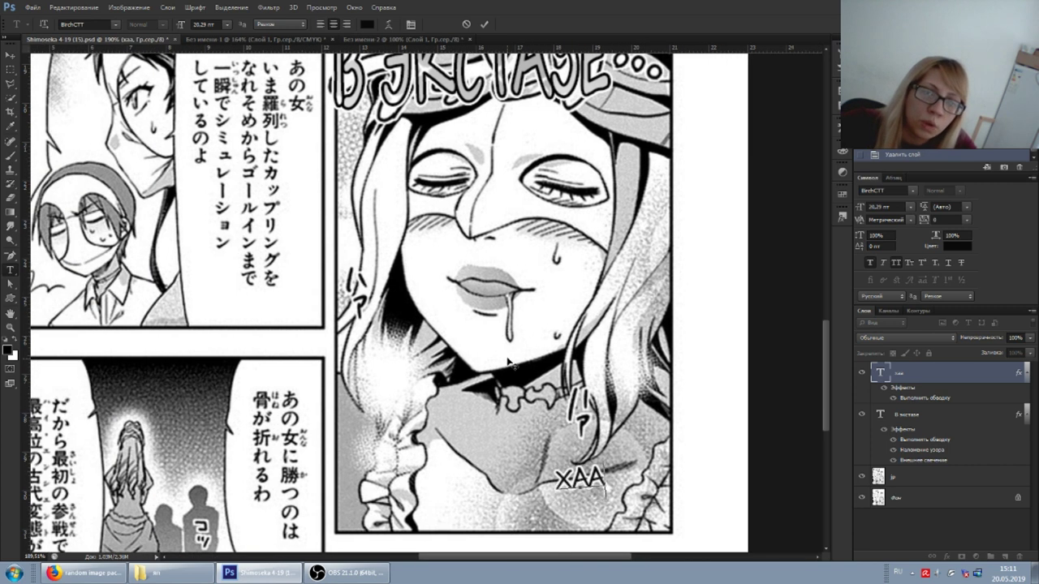
{"action": "scroll", "coordinate": [382, 381], "scroll_direction": "down", "scroll_amount": 2}
{"action": "scroll", "coordinate": [385, 392], "scroll_direction": "down", "scroll_amount": 2}
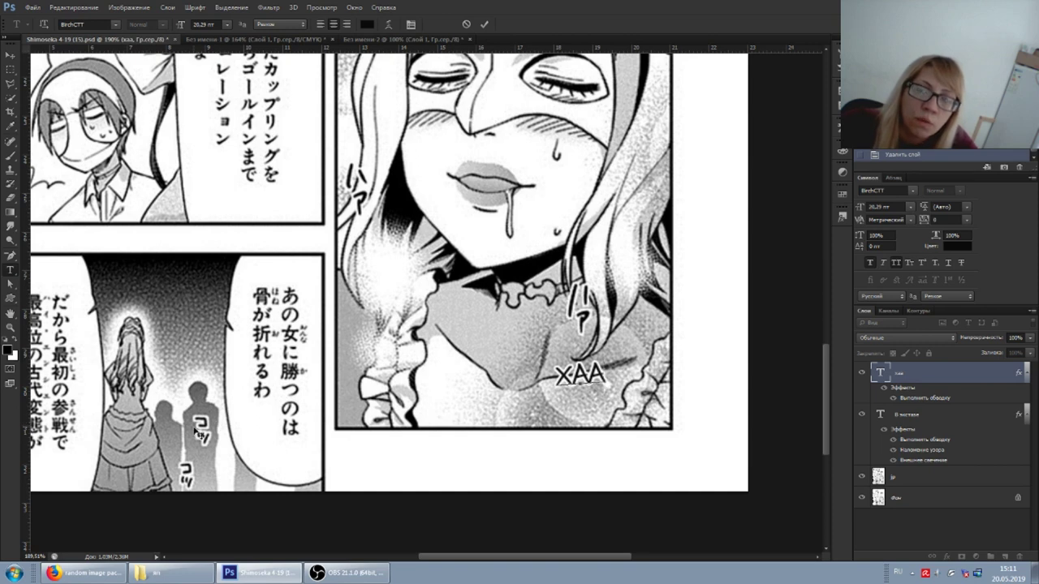
{"action": "scroll", "coordinate": [406, 268], "scroll_direction": "left", "scroll_amount": 3}
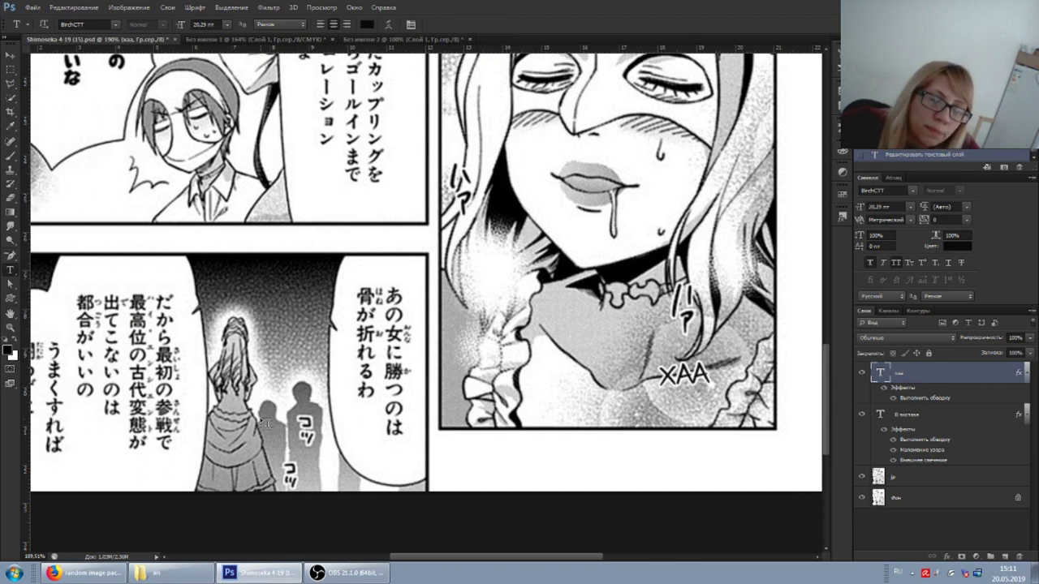
Step: Create the ЦОК text on the dark figure and give it a white Stroke layer style
{"action": "left_click", "coordinate": [302, 432]}
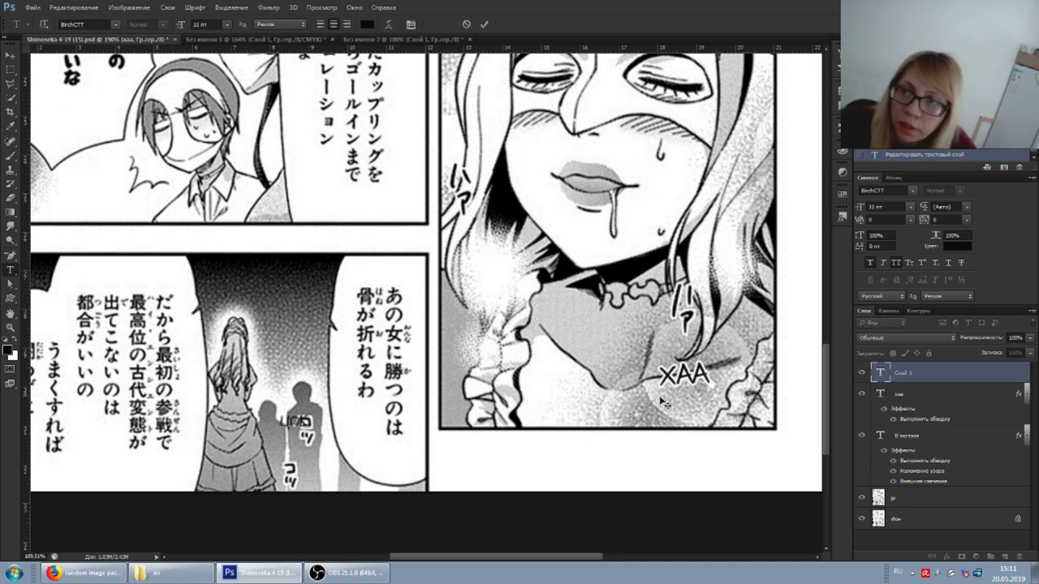
{"action": "double_click", "coordinate": [962, 375]}
{"action": "left_click", "coordinate": [621, 280]}
{"action": "left_click", "coordinate": [755, 310]}
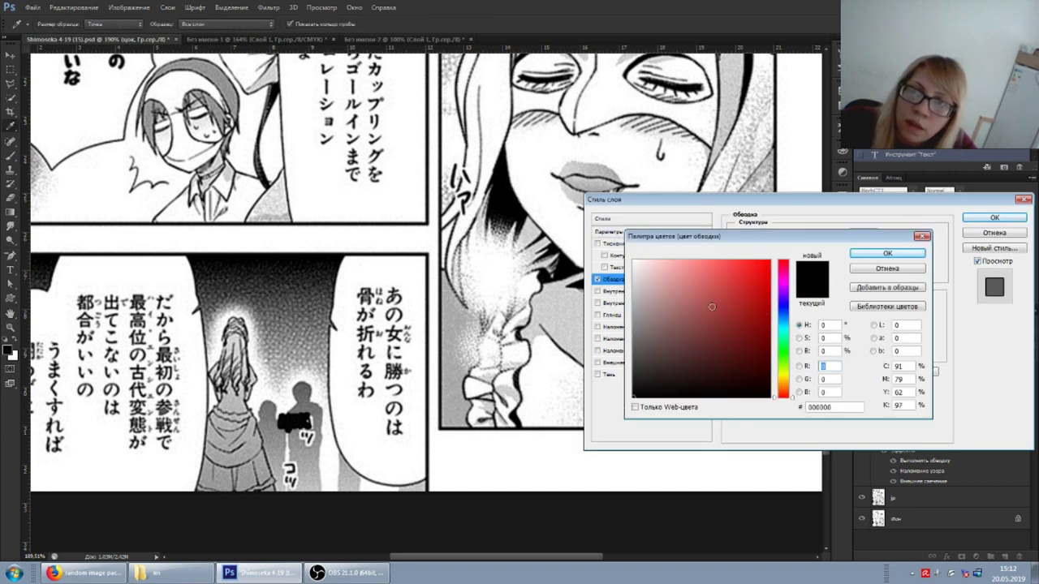
{"action": "left_click", "coordinate": [885, 252]}
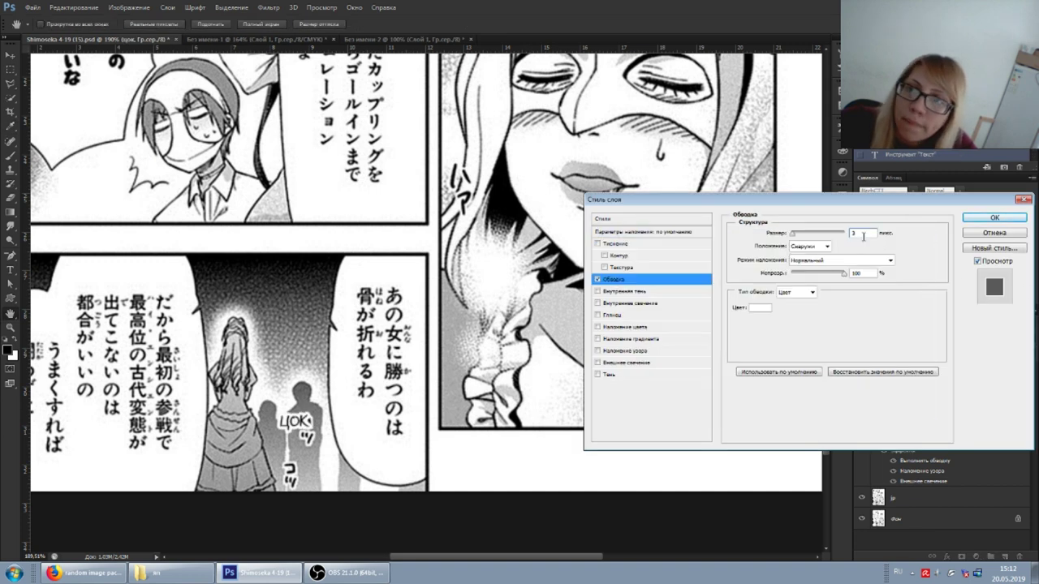
{"action": "left_click", "coordinate": [986, 220]}
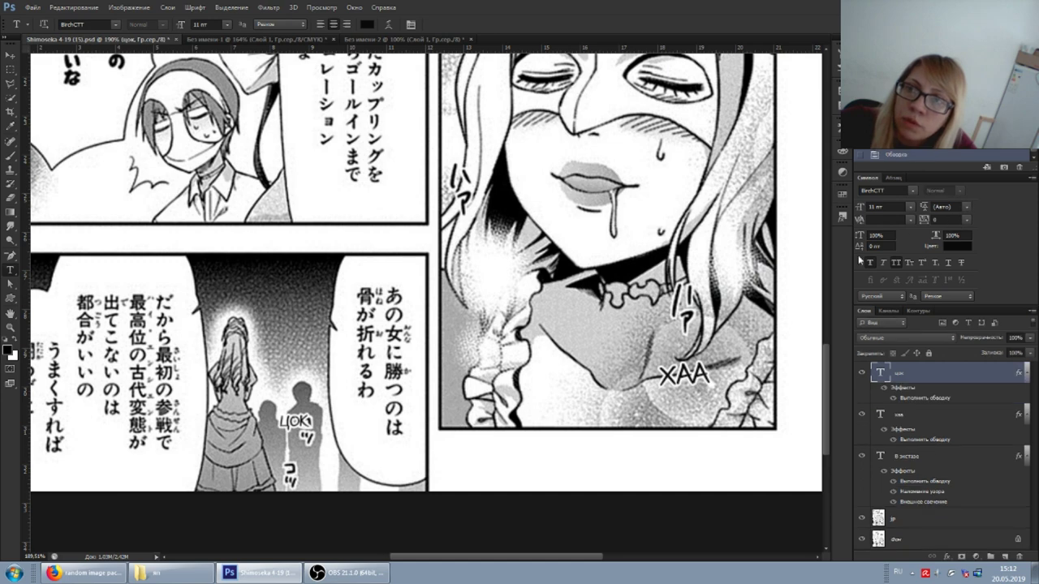
{"action": "scroll", "coordinate": [300, 434], "scroll_direction": "up", "scroll_amount": 3}
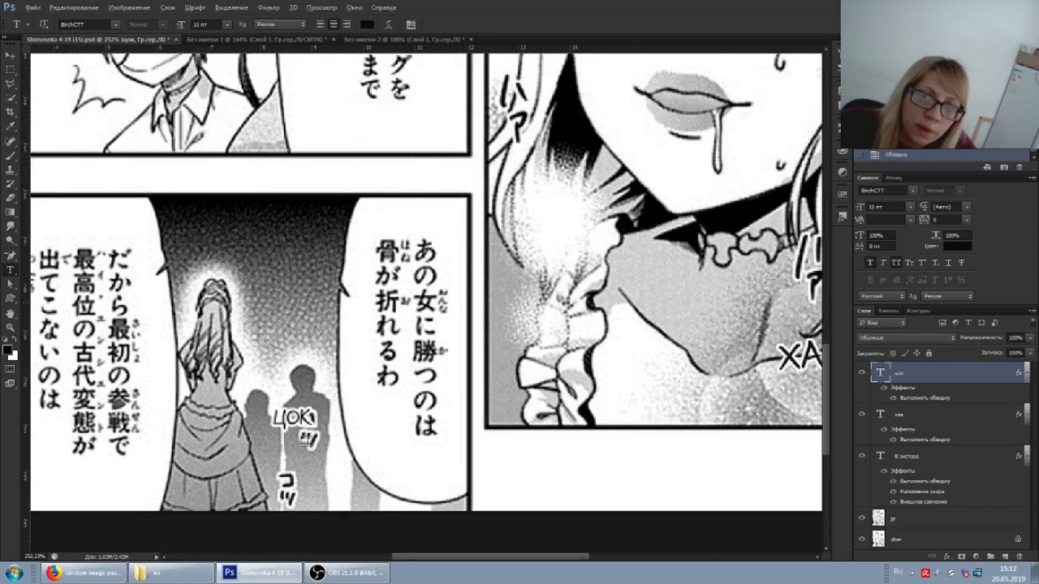
Step: Move ЦОК up on the figure, enlarge it and turn it vertical
{"action": "left_click", "coordinate": [319, 438]}
{"action": "left_click_drag", "start_coordinate": [323, 388], "coordinate": [346, 415]}
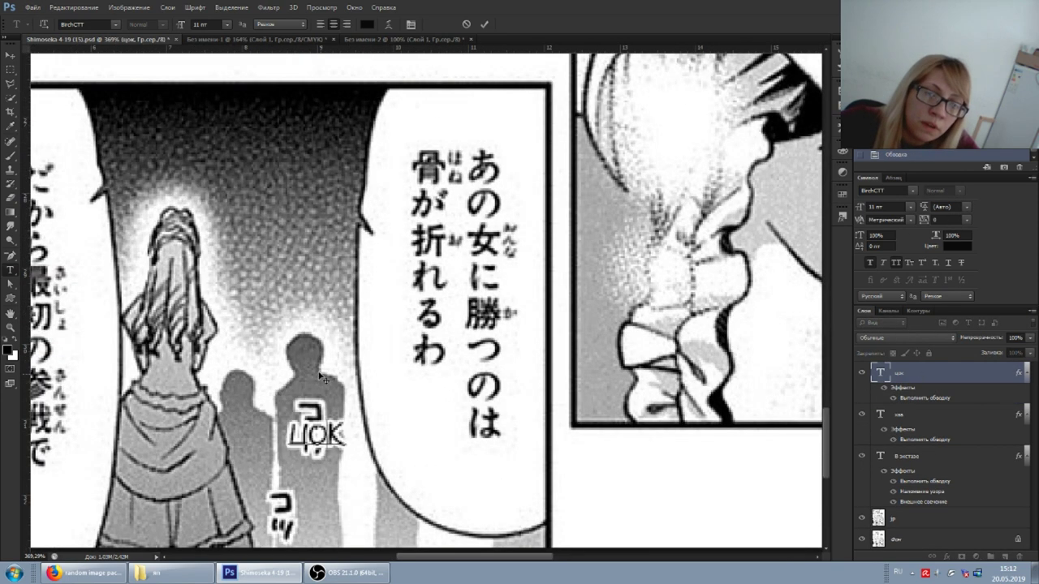
{"action": "mouse_move", "coordinate": [346, 415]}
{"action": "left_mouse_down"}
{"action": "mouse_move", "coordinate": [324, 388]}
{"action": "mouse_move", "coordinate": [330, 463]}
{"action": "left_mouse_up"}
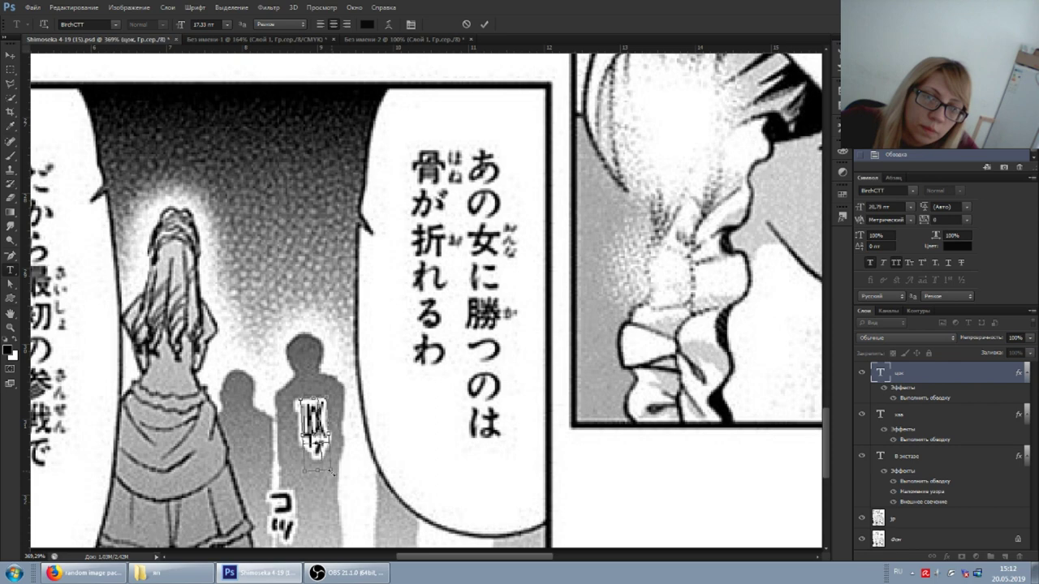
{"action": "left_click_drag", "start_coordinate": [328, 462], "coordinate": [333, 454]}
{"action": "key", "text": "Return"}
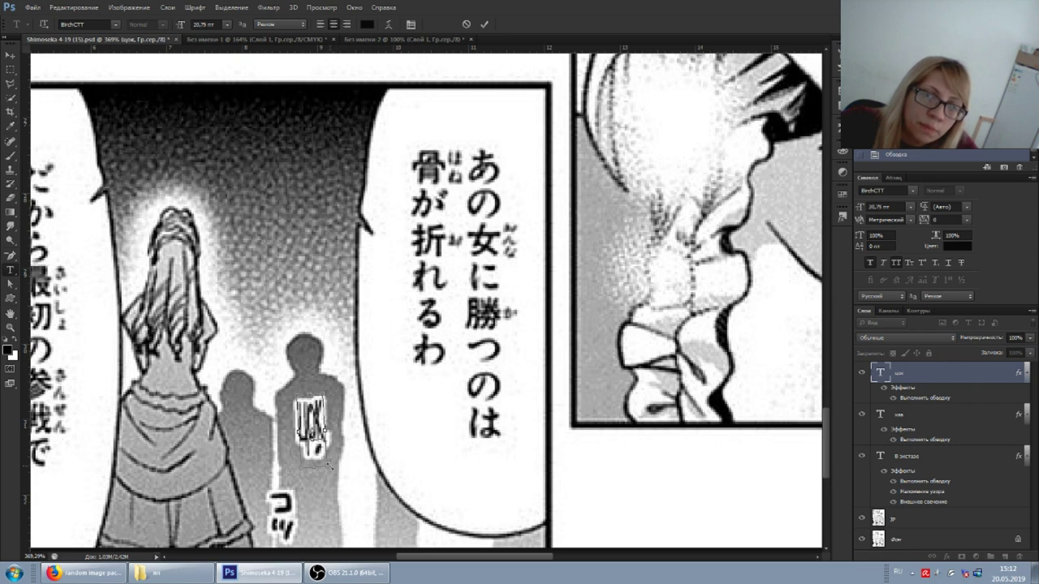
{"action": "scroll", "coordinate": [363, 440], "scroll_direction": "down", "scroll_amount": 1}
{"action": "scroll", "coordinate": [362, 441], "scroll_direction": "down", "scroll_amount": 5}
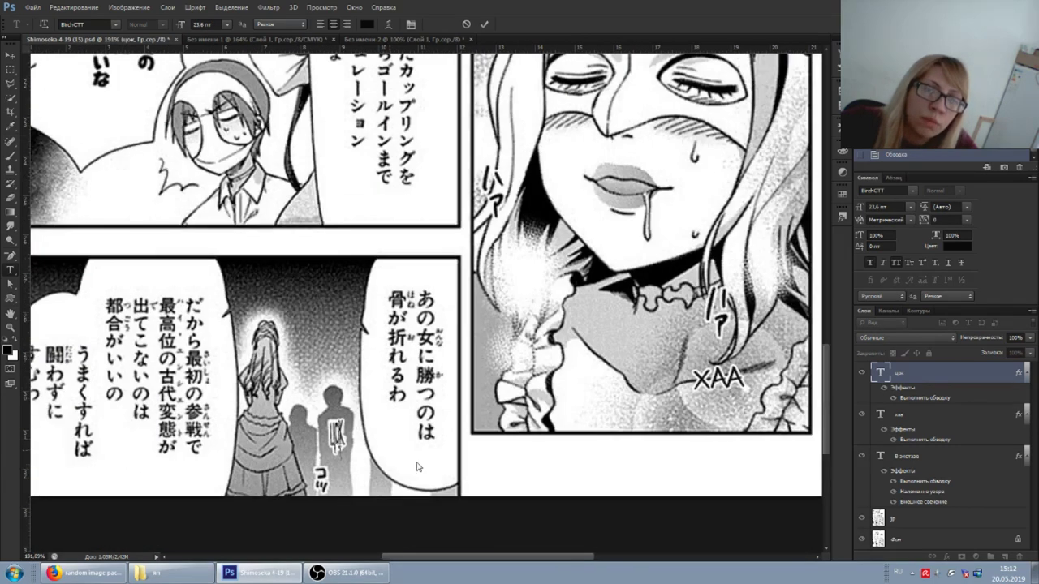
{"action": "scroll", "coordinate": [479, 441], "scroll_direction": "down", "scroll_amount": 5}
Step: Stretch ЦОК back into a horizontal word and shrink it to 11.2 pt
{"action": "left_click", "coordinate": [904, 410]}
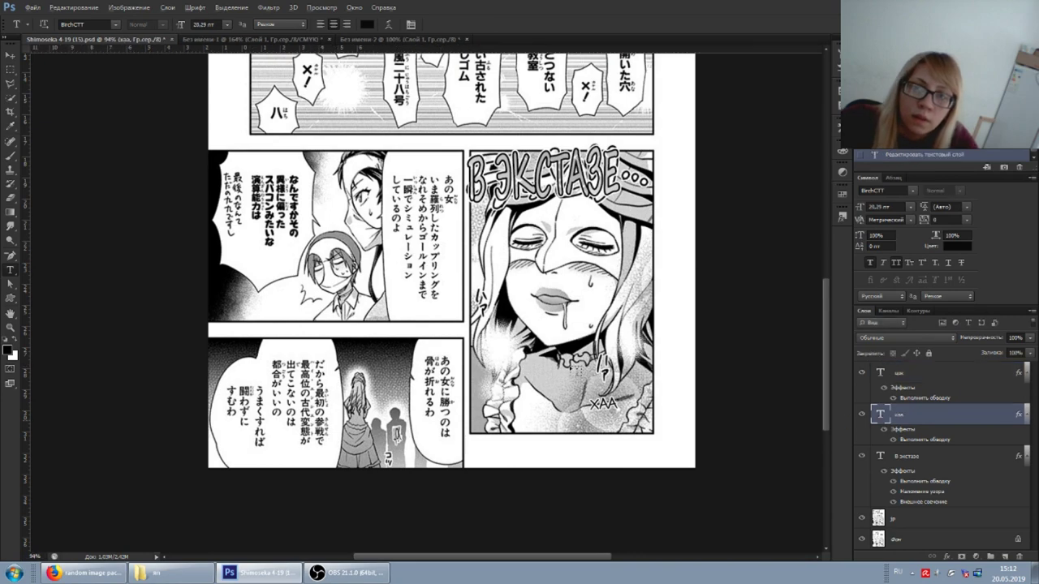
{"action": "scroll", "coordinate": [439, 300], "scroll_direction": "down", "scroll_amount": 2}
{"action": "scroll", "coordinate": [438, 300], "scroll_direction": "up", "scroll_amount": 2}
{"action": "scroll", "coordinate": [361, 495], "scroll_direction": "up", "scroll_amount": 3}
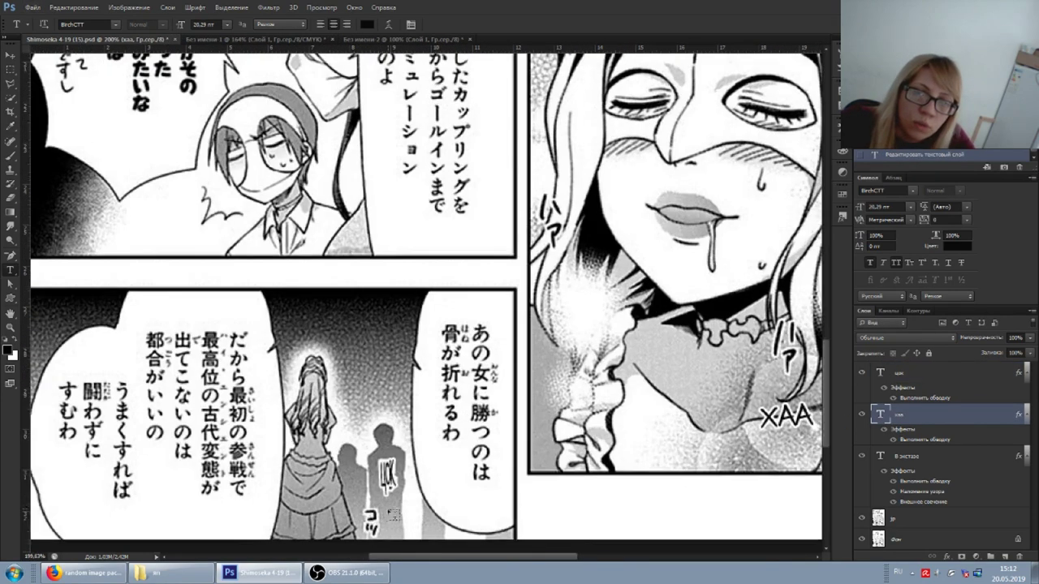
{"action": "scroll", "coordinate": [395, 523], "scroll_direction": "up", "scroll_amount": 3}
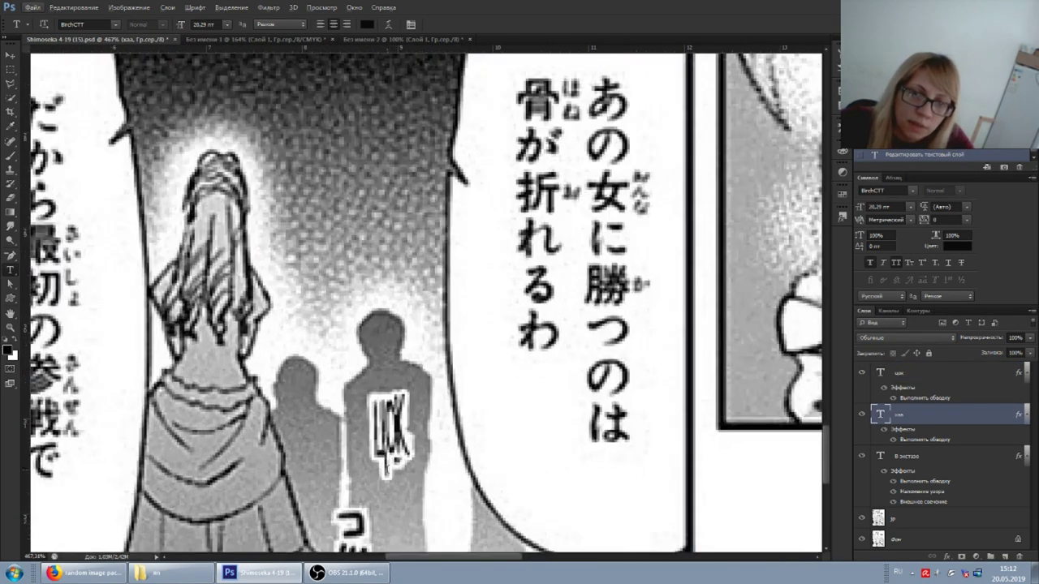
{"action": "left_click", "coordinate": [393, 415]}
{"action": "left_click_drag", "start_coordinate": [411, 387], "coordinate": [439, 437]}
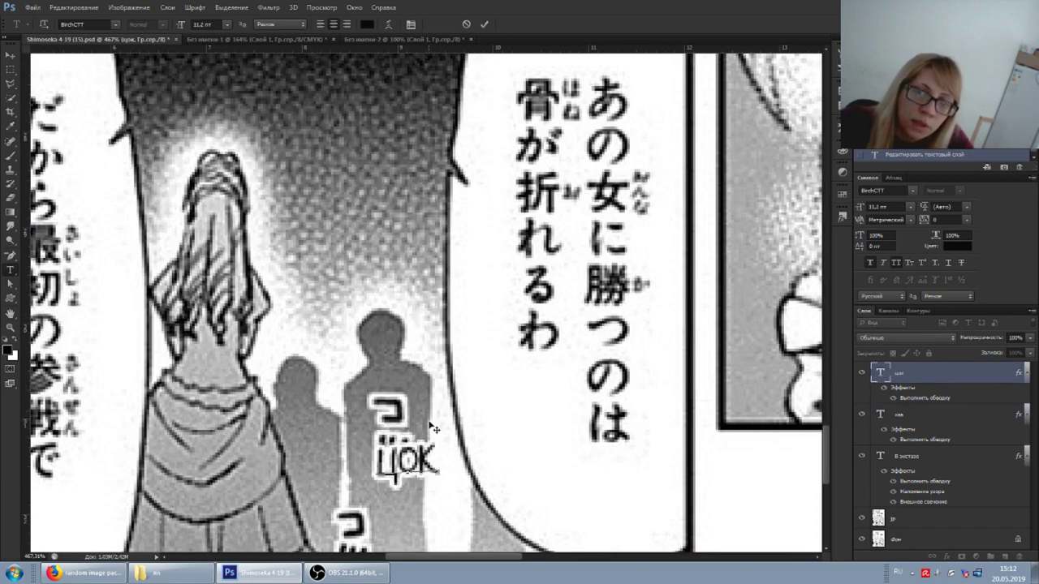
{"action": "left_click_drag", "start_coordinate": [444, 422], "coordinate": [416, 382]}
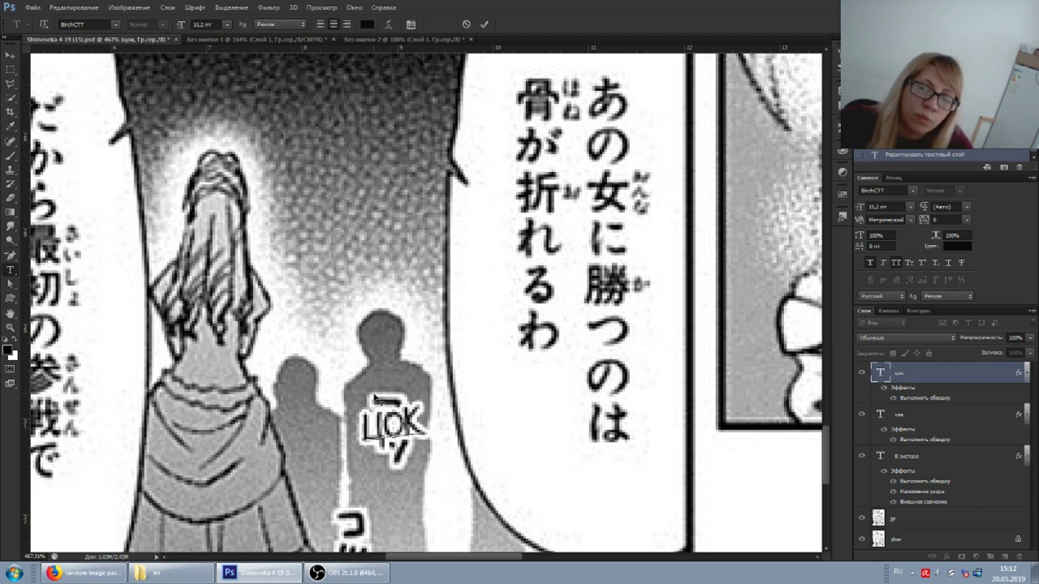
Step: Rotate the ЦОК text to lie along the dark figure
{"action": "scroll", "coordinate": [370, 413], "scroll_direction": "down", "scroll_amount": 1}
{"action": "scroll", "coordinate": [373, 406], "scroll_direction": "down", "scroll_amount": 1}
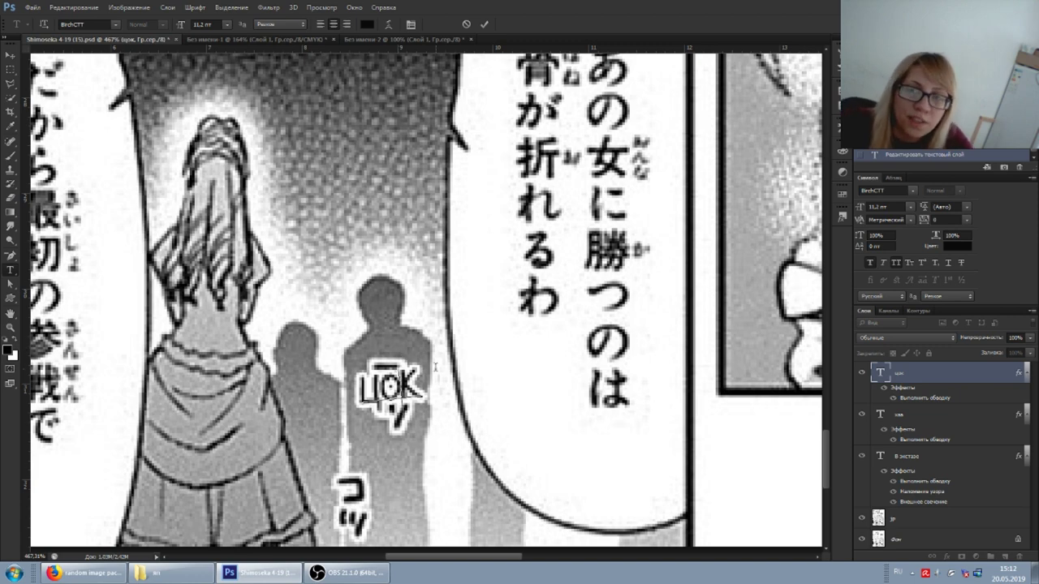
{"action": "scroll", "coordinate": [499, 386], "scroll_direction": "down", "scroll_amount": 3}
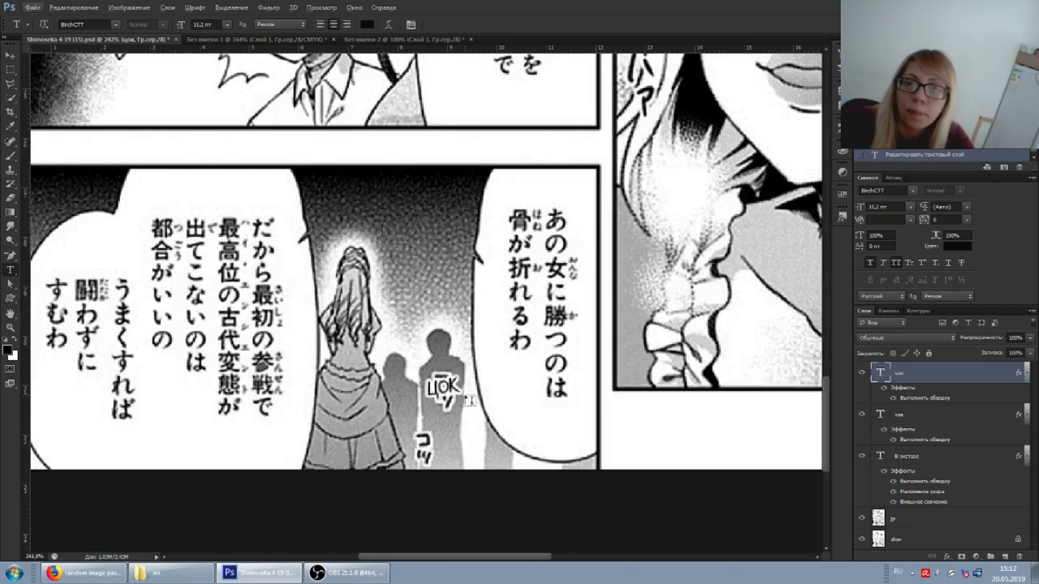
{"action": "left_click", "coordinate": [452, 378]}
{"action": "mouse_move", "coordinate": [469, 372]}
{"action": "left_mouse_down"}
{"action": "mouse_move", "coordinate": [476, 410]}
{"action": "mouse_move", "coordinate": [465, 395]}
{"action": "left_mouse_up"}
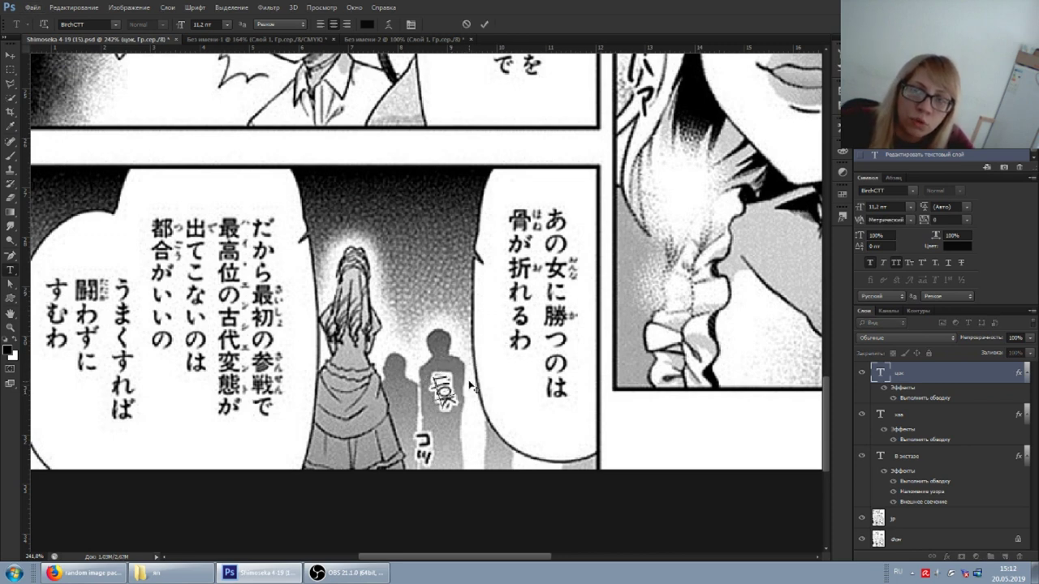
Step: Tilt ЦОК diagonally, then raise ХАА about 65 px on the neck and tilt it
{"action": "left_click_drag", "start_coordinate": [465, 395], "coordinate": [499, 377]}
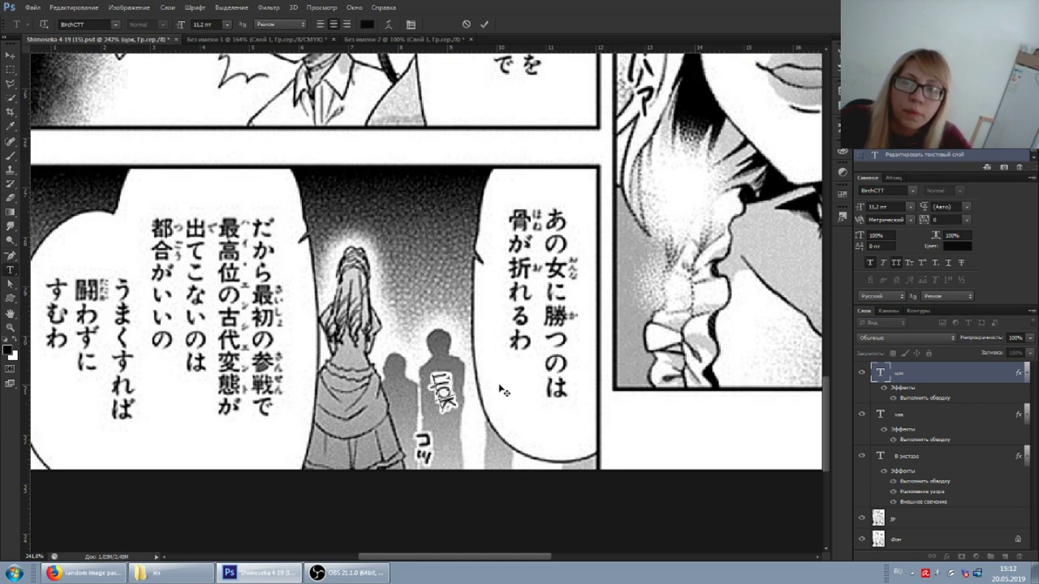
{"action": "left_click", "coordinate": [890, 412]}
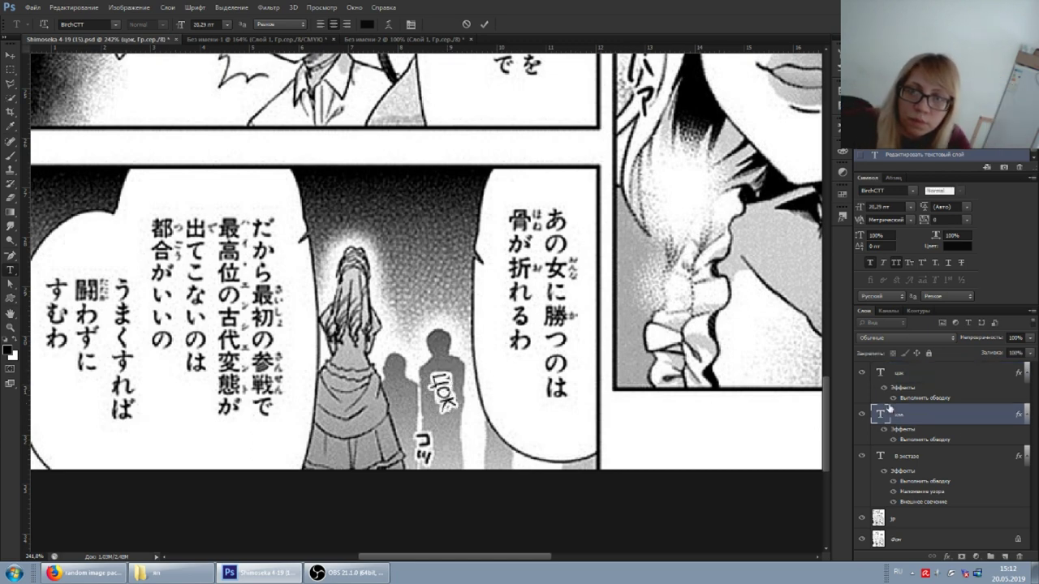
{"action": "scroll", "coordinate": [539, 342], "scroll_direction": "down", "scroll_amount": 2}
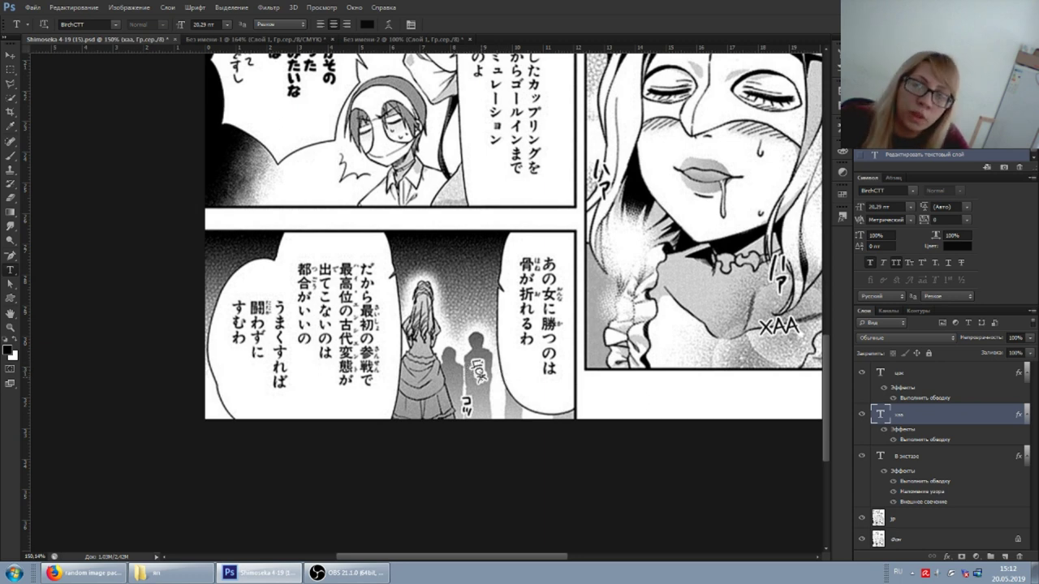
{"action": "scroll", "coordinate": [487, 235], "scroll_direction": "right", "scroll_amount": 2}
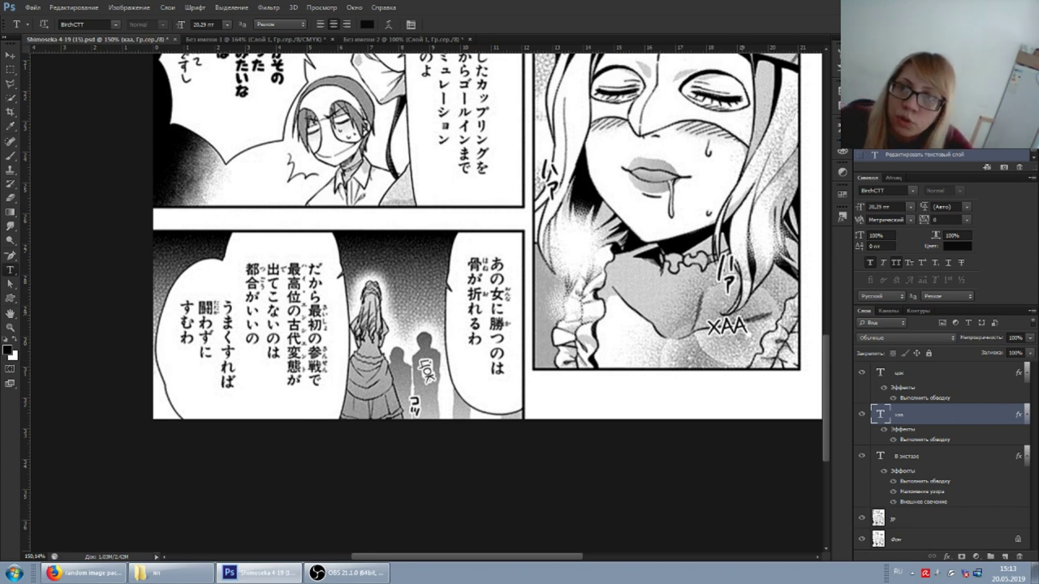
{"action": "scroll", "coordinate": [731, 321], "scroll_direction": "right", "scroll_amount": 3}
{"action": "scroll", "coordinate": [665, 324], "scroll_direction": "right", "scroll_amount": 2}
{"action": "scroll", "coordinate": [630, 339], "scroll_direction": "up", "scroll_amount": 1}
{"action": "left_click_drag", "start_coordinate": [630, 341], "coordinate": [634, 284]}
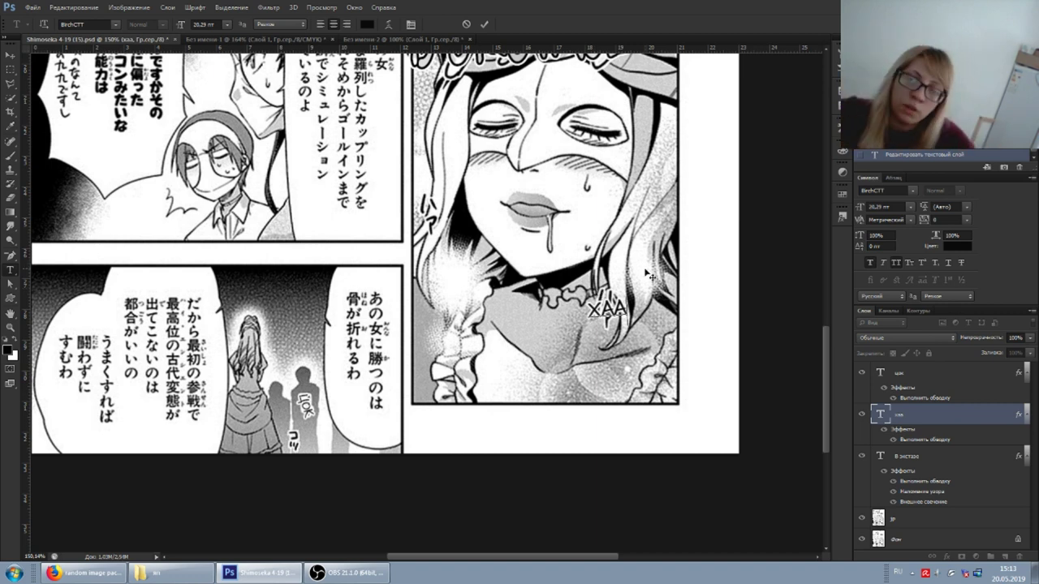
{"action": "mouse_move", "coordinate": [633, 293]}
{"action": "left_mouse_down"}
{"action": "mouse_move", "coordinate": [641, 336]}
{"action": "mouse_move", "coordinate": [629, 307]}
{"action": "left_mouse_up"}
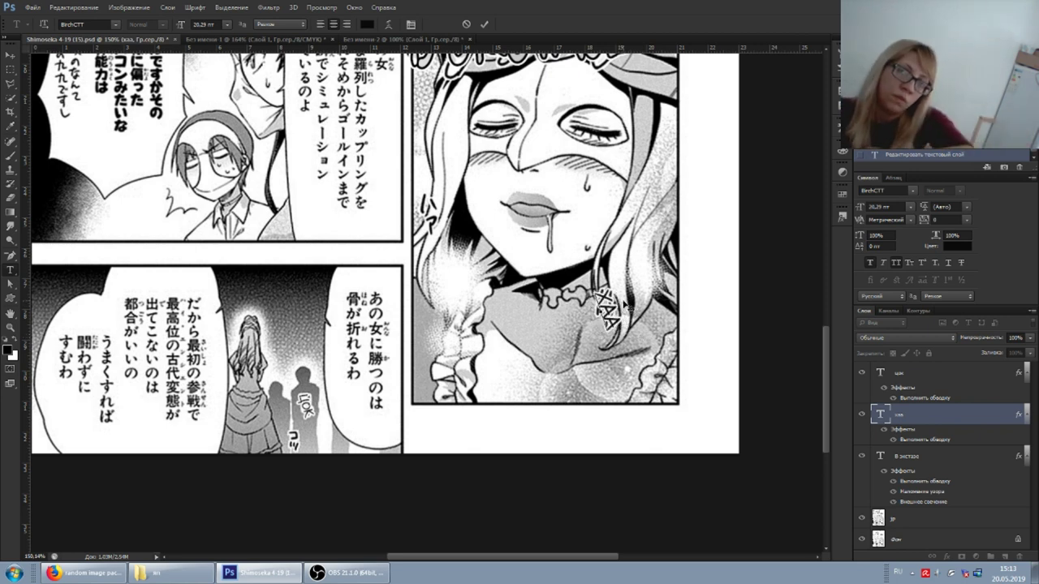
Step: Duplicate the ХАА layer and place the copy beside the face's left edge
{"action": "right_click", "coordinate": [933, 416]}
{"action": "left_click", "coordinate": [841, 154]}
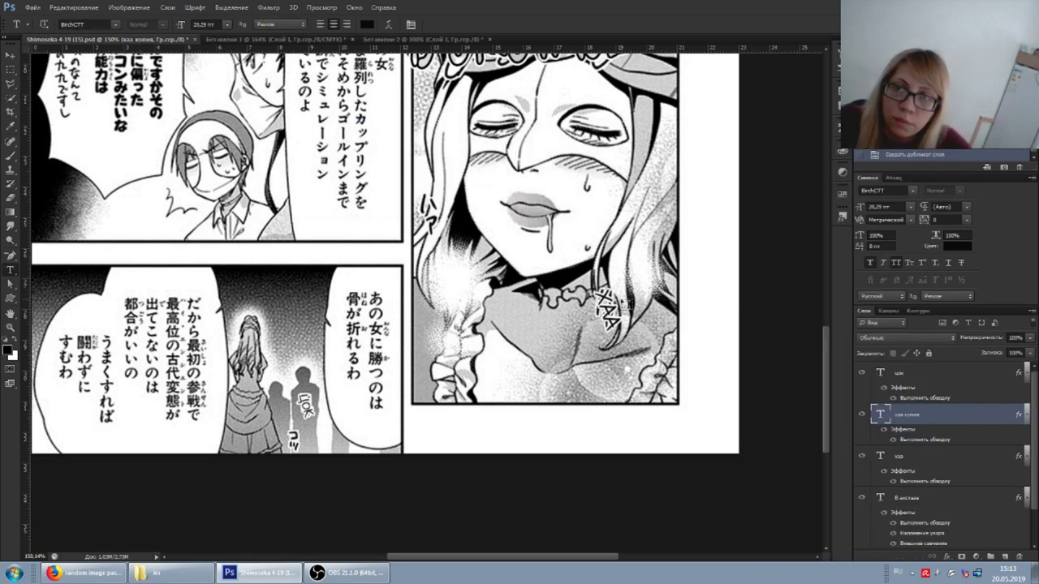
{"action": "mouse_move", "coordinate": [475, 196]}
{"action": "left_mouse_down"}
{"action": "mouse_move", "coordinate": [406, 199]}
{"action": "mouse_move", "coordinate": [437, 198]}
{"action": "left_mouse_up"}
{"action": "key", "text": "ctrl+Return"}
Step: Duplicate the ЦОК layer and move the copy lower on the dark figure
{"action": "double_click", "coordinate": [880, 372]}
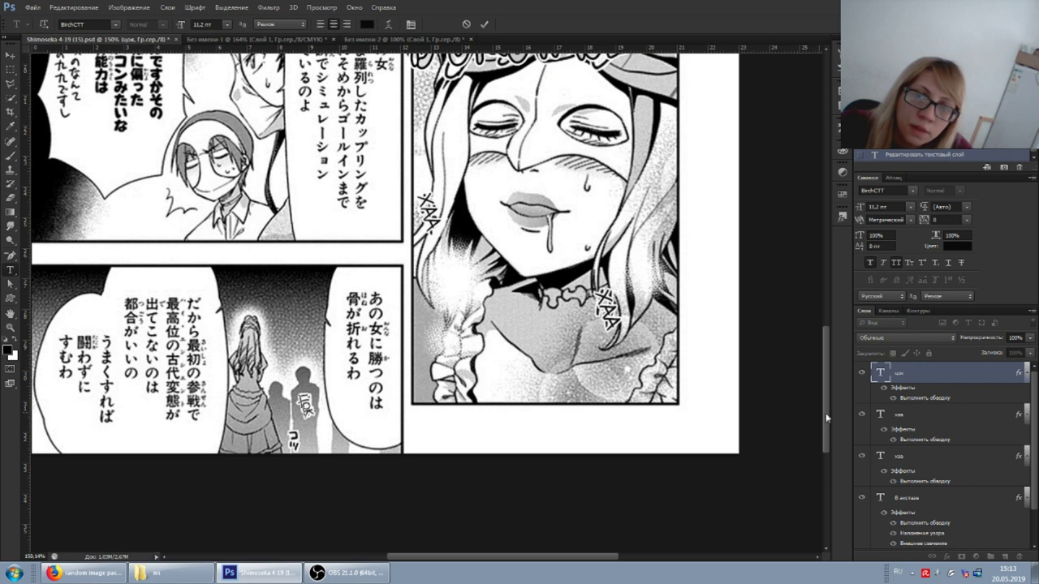
{"action": "right_click", "coordinate": [916, 372]}
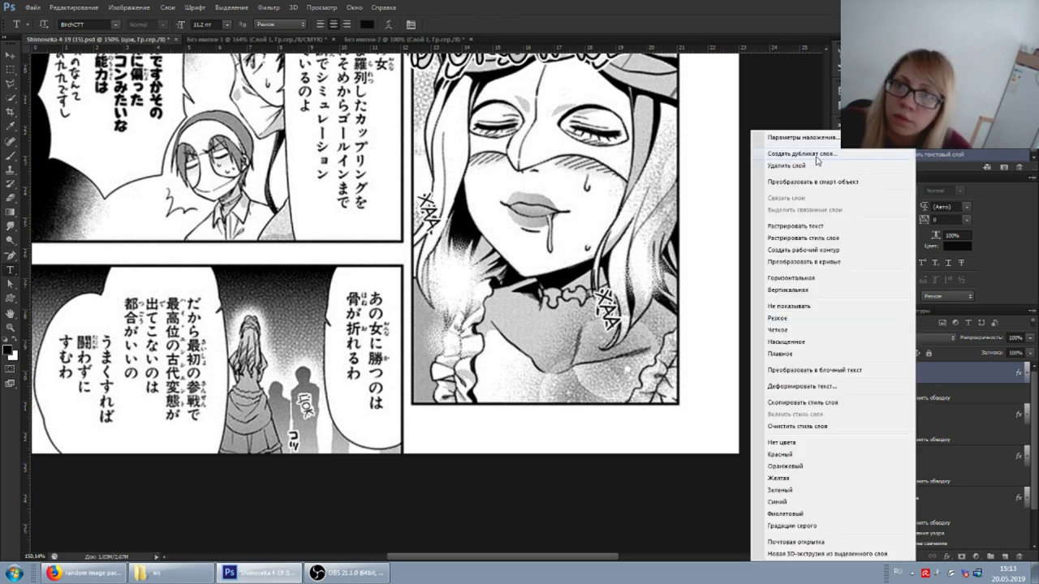
{"action": "left_click", "coordinate": [817, 160]}
{"action": "key", "text": "Return"}
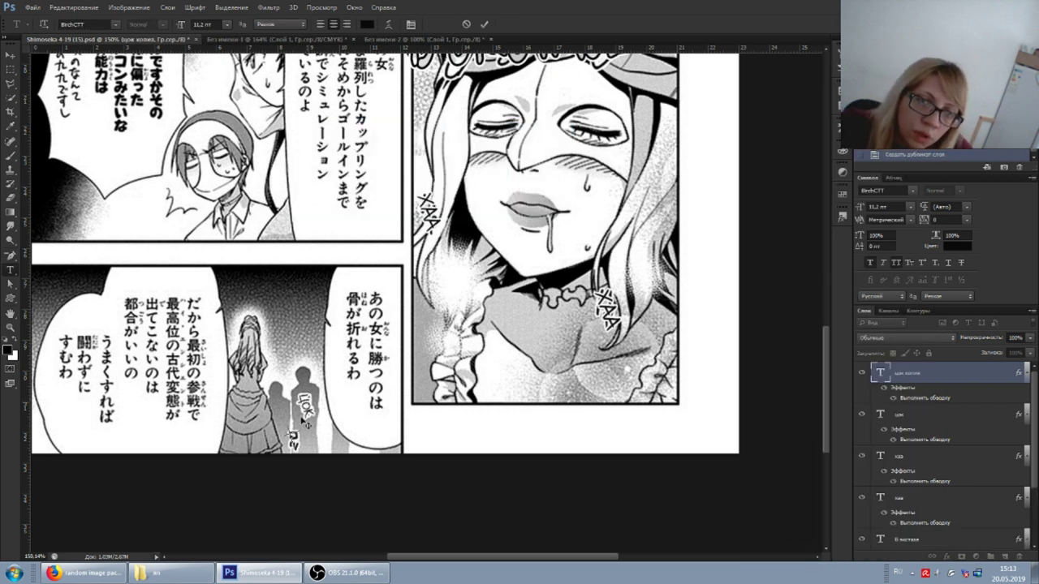
{"action": "left_click_drag", "start_coordinate": [309, 418], "coordinate": [314, 438]}
Step: Place the ЦОК copy over the lower sound effect and rotate it nearly horizontal
{"action": "scroll", "coordinate": [315, 438], "scroll_direction": "up", "scroll_amount": 5}
{"action": "left_click_drag", "start_coordinate": [325, 361], "coordinate": [393, 361]}
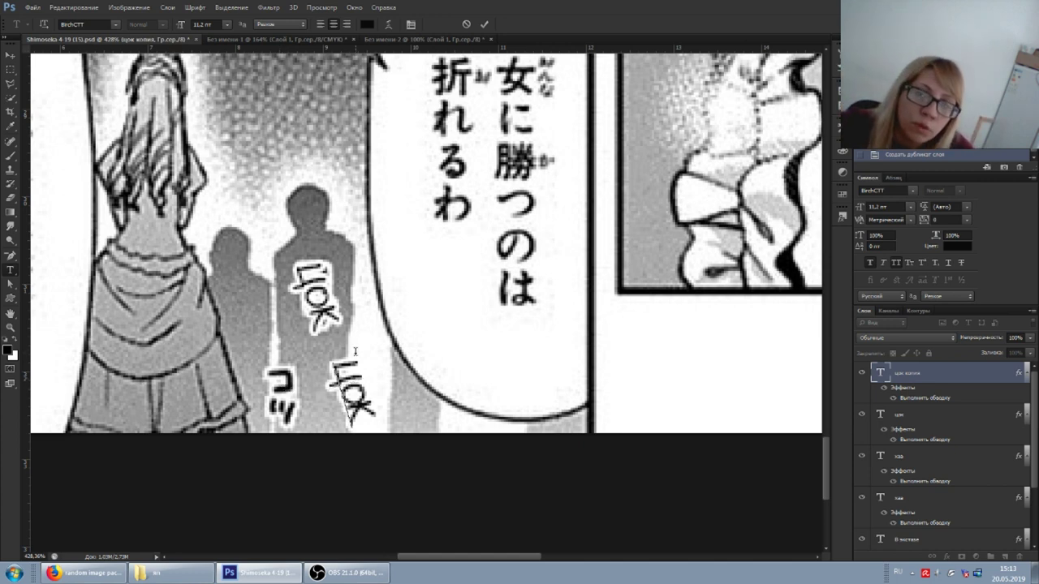
{"action": "mouse_move", "coordinate": [355, 357]}
{"action": "left_mouse_down"}
{"action": "mouse_move", "coordinate": [286, 353]}
{"action": "mouse_move", "coordinate": [317, 369]}
{"action": "left_mouse_up"}
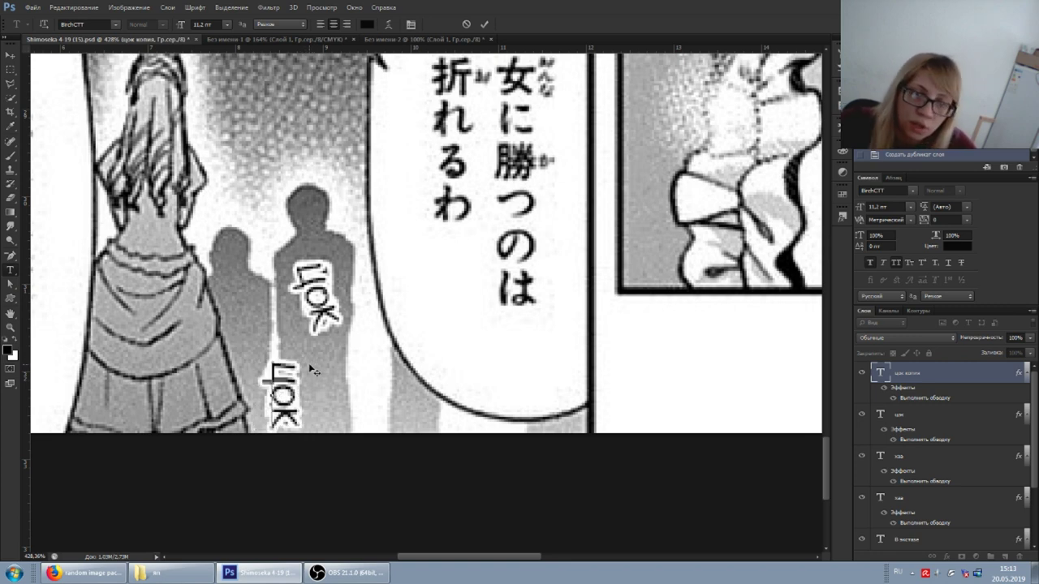
{"action": "key", "text": "ctrl+t"}
{"action": "left_click_drag", "start_coordinate": [300, 308], "coordinate": [288, 332]}
{"action": "key", "text": "Return"}
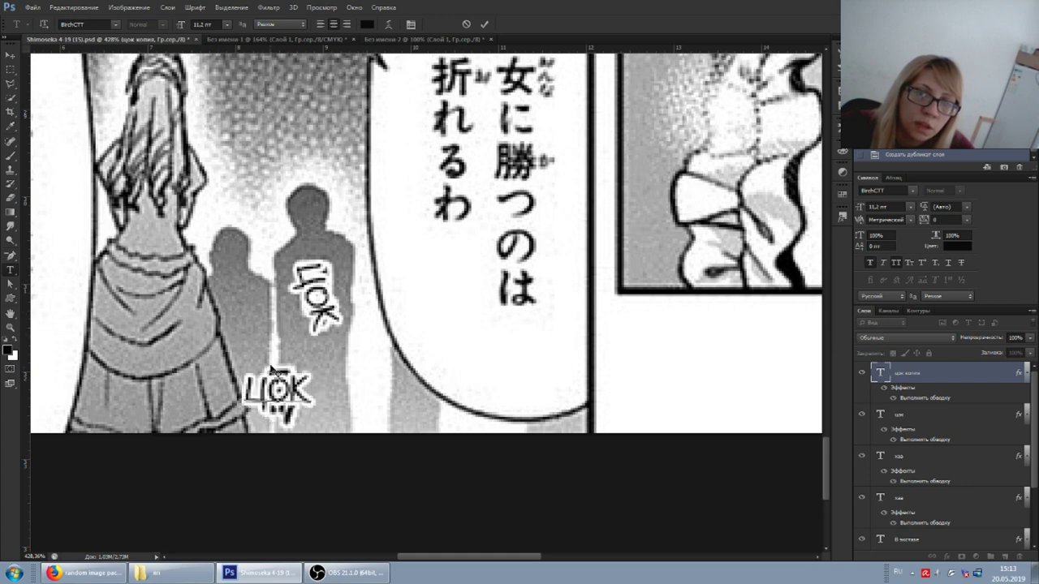
Step: Undo the lower ЦОК's rotation back to its earlier stacked-vertical state
{"action": "key", "text": "ctrl+alt+z"}
{"action": "key", "text": "ctrl+alt+z"}
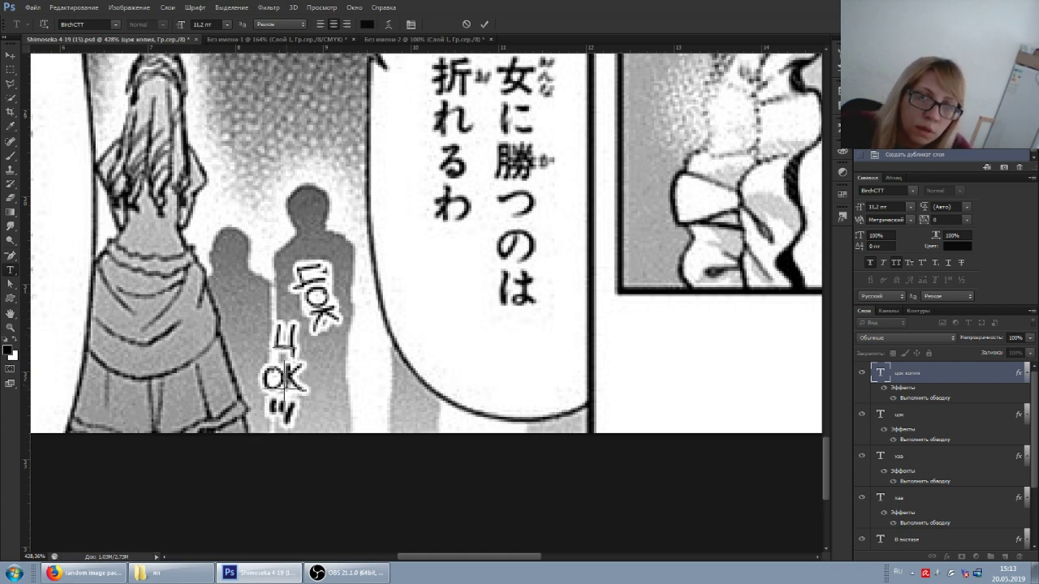
{"action": "key", "text": "ctrl+alt+z"}
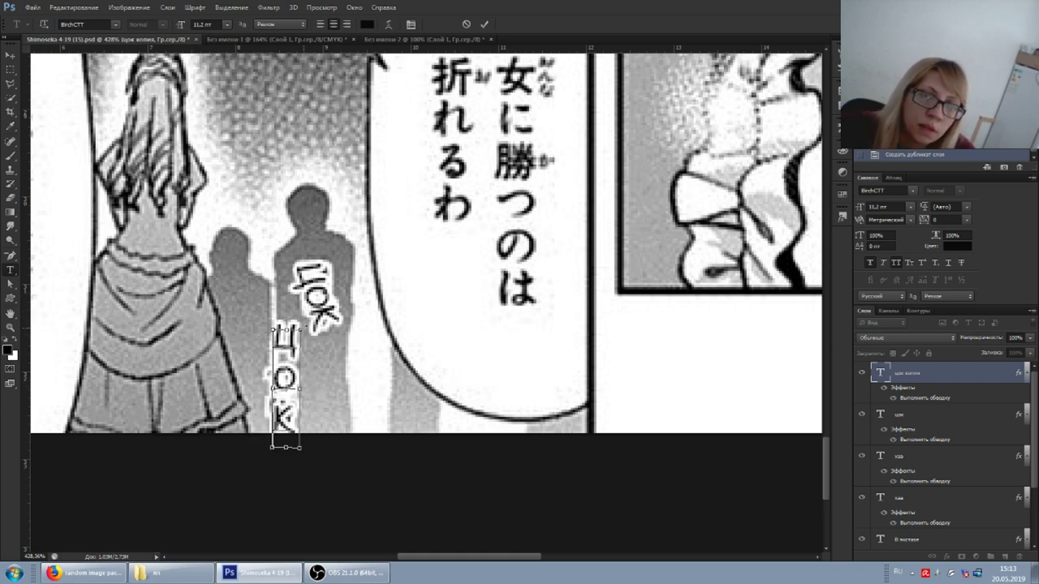
{"action": "key", "text": "ctrl+alt+z"}
{"action": "key", "text": "ctrl+alt+z"}
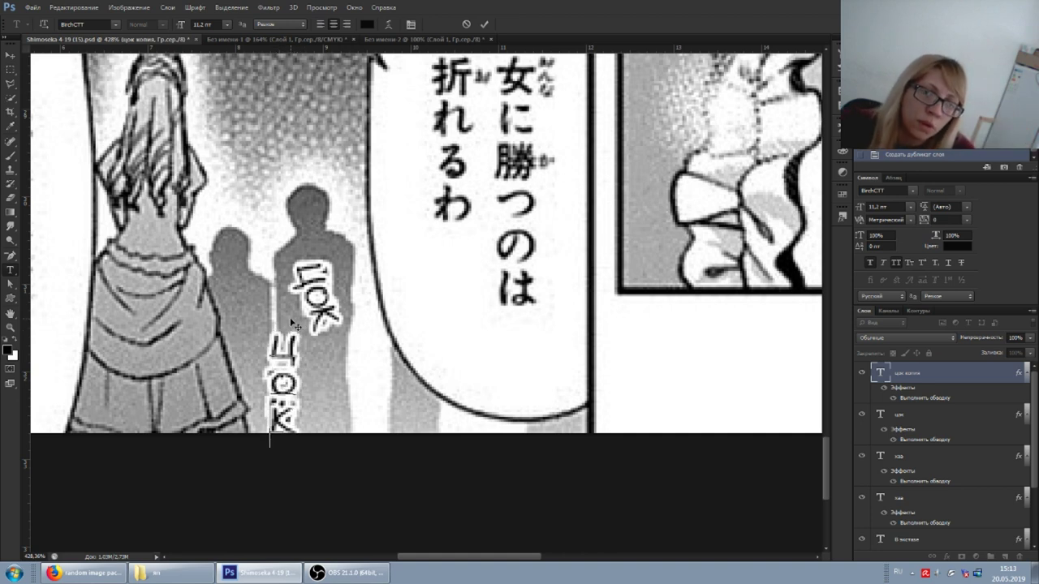
{"action": "key", "text": "ctrl+alt+z"}
{"action": "key", "text": "ctrl+alt+z"}
{"action": "key", "text": "ctrl+alt+z"}
{"action": "key", "text": "ctrl+alt+z"}
{"action": "key", "text": "ctrl+alt+z"}
{"action": "key", "text": "ctrl+alt+z"}
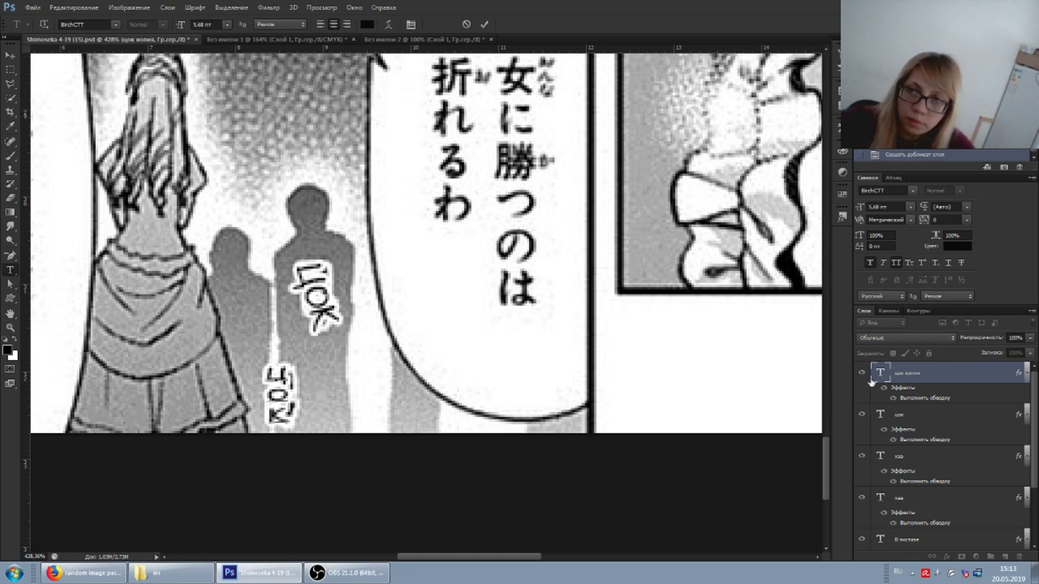
{"action": "scroll", "coordinate": [731, 371], "scroll_direction": "down", "scroll_amount": 3}
{"action": "scroll", "coordinate": [315, 398], "scroll_direction": "down", "scroll_amount": 2}
{"action": "type", "text": "о"}
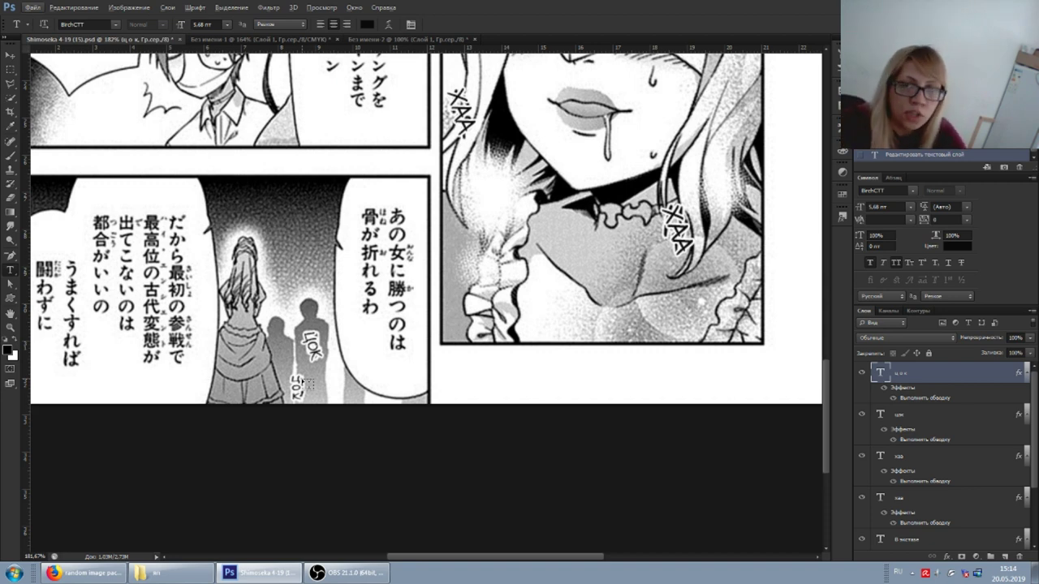
Step: Retype the final к of the lower ЦОК, enlarge it to 11.3 pt and nudge it lower
{"action": "left_click", "coordinate": [298, 382]}
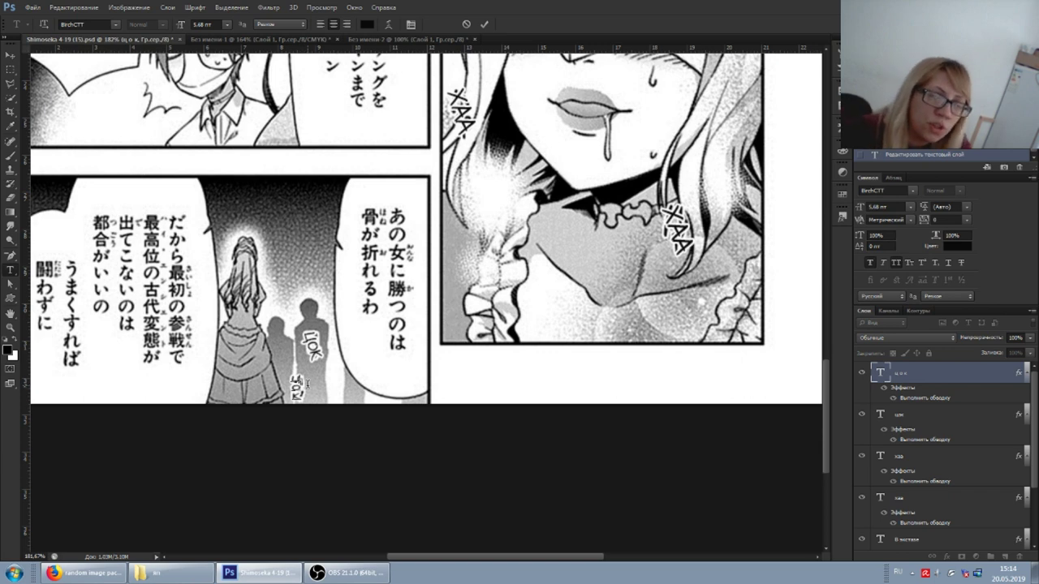
{"action": "key", "text": "BackSpace"}
{"action": "type", "text": "к"}
{"action": "key", "text": "ctrl+a"}
{"action": "key", "text": "ctrl+shift+period"}
{"action": "key", "text": "ctrl+shift+period"}
{"action": "key", "text": "ctrl+shift+period"}
{"action": "key", "text": "ctrl+shift+period"}
{"action": "key", "text": "ctrl+shift+period"}
{"action": "left_click_drag", "start_coordinate": [331, 371], "coordinate": [332, 383]}
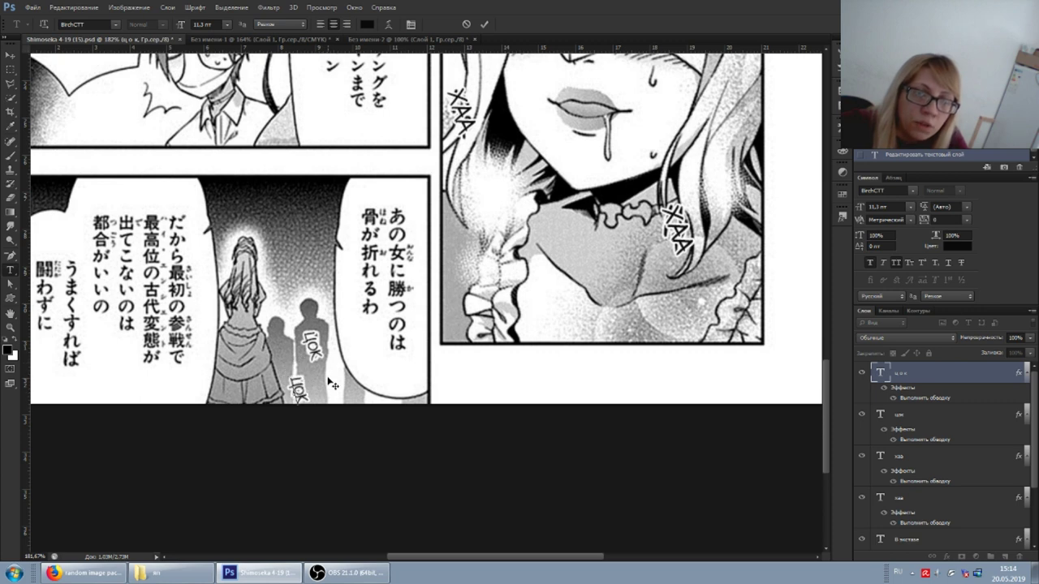
{"action": "left_click", "coordinate": [923, 371]}
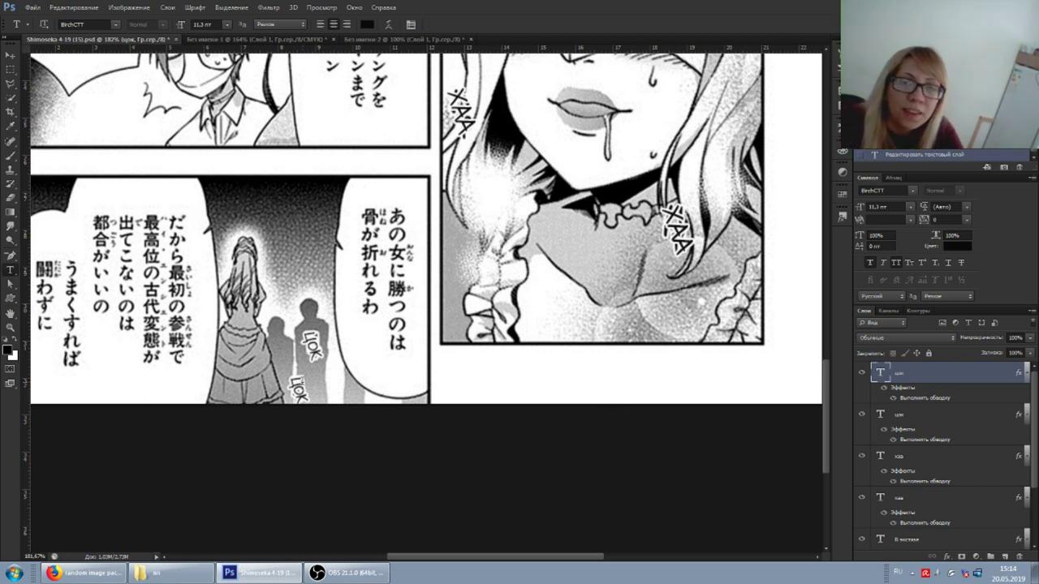
{"action": "left_click", "coordinate": [299, 391]}
{"action": "scroll", "coordinate": [321, 402], "scroll_direction": "up", "scroll_amount": 1}
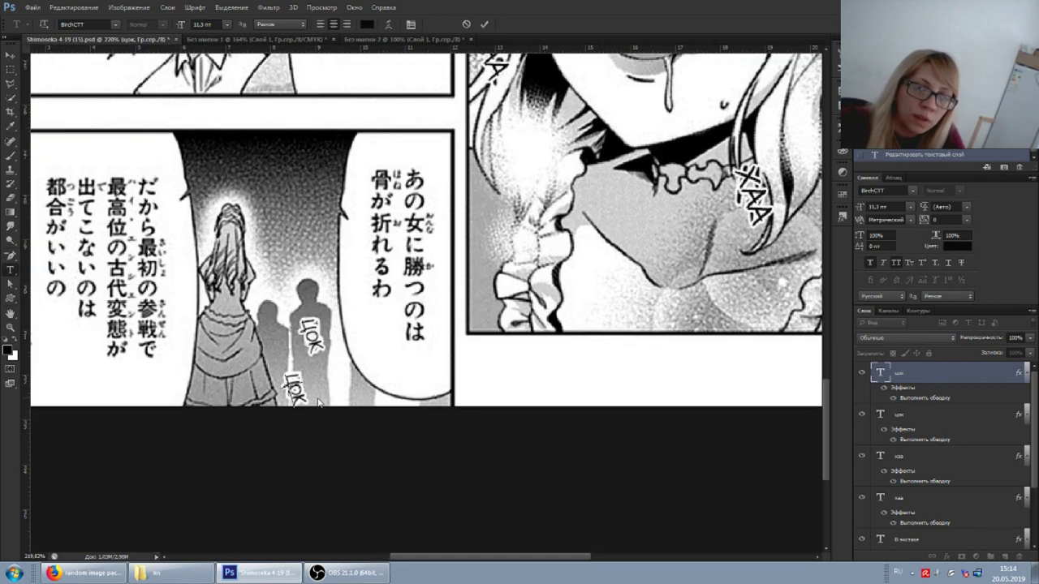
Step: Zoom in and rotate the lower ЦОК to a new angle
{"action": "left_click_drag", "start_coordinate": [324, 379], "coordinate": [353, 365]}
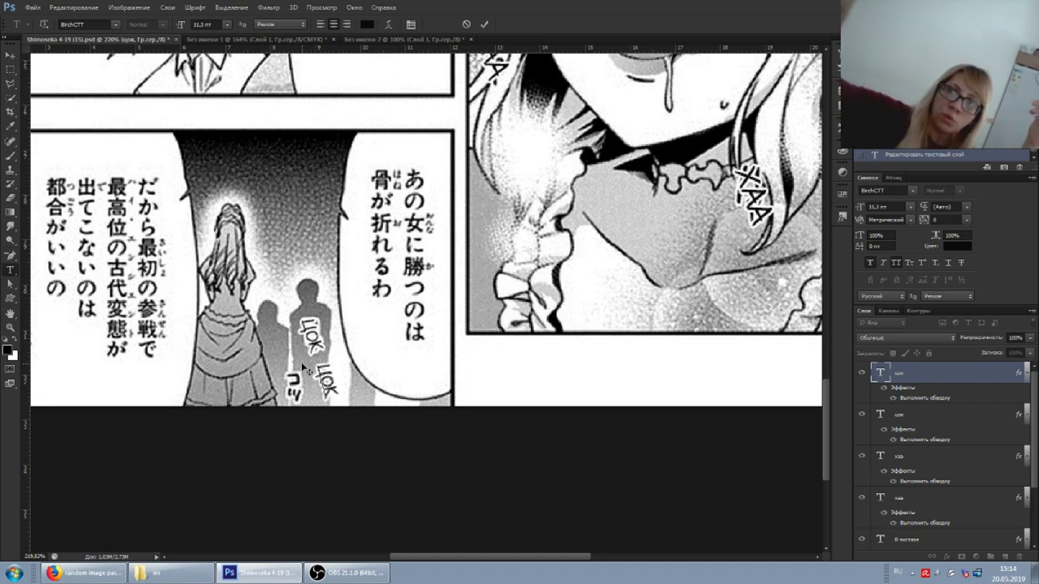
{"action": "left_click_drag", "start_coordinate": [330, 345], "coordinate": [329, 361]}
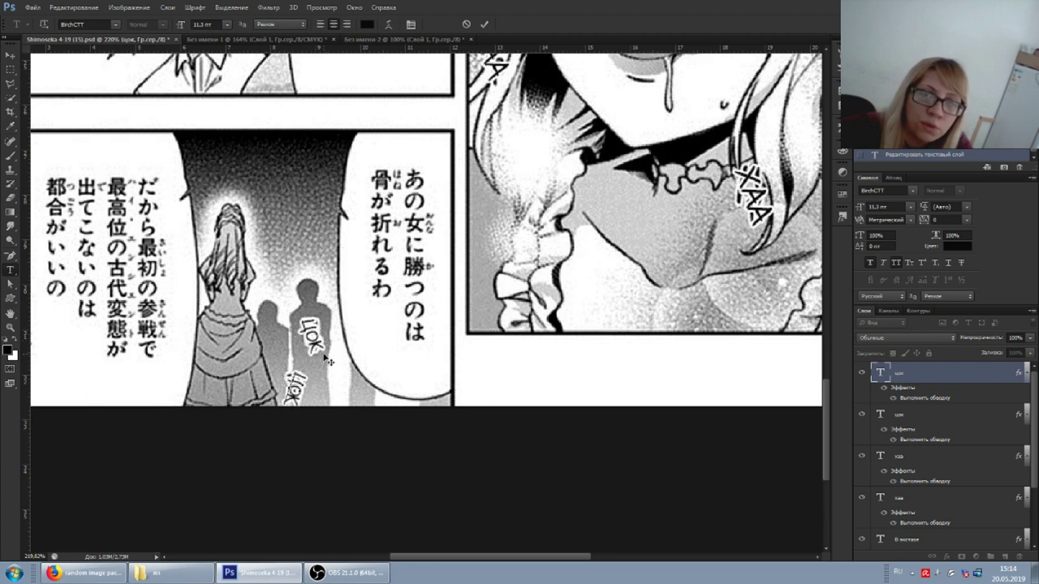
{"action": "mouse_move", "coordinate": [329, 361]}
{"action": "left_mouse_down"}
{"action": "mouse_move", "coordinate": [313, 392]}
{"action": "mouse_move", "coordinate": [297, 379]}
{"action": "left_mouse_up"}
{"action": "key", "text": "Return"}
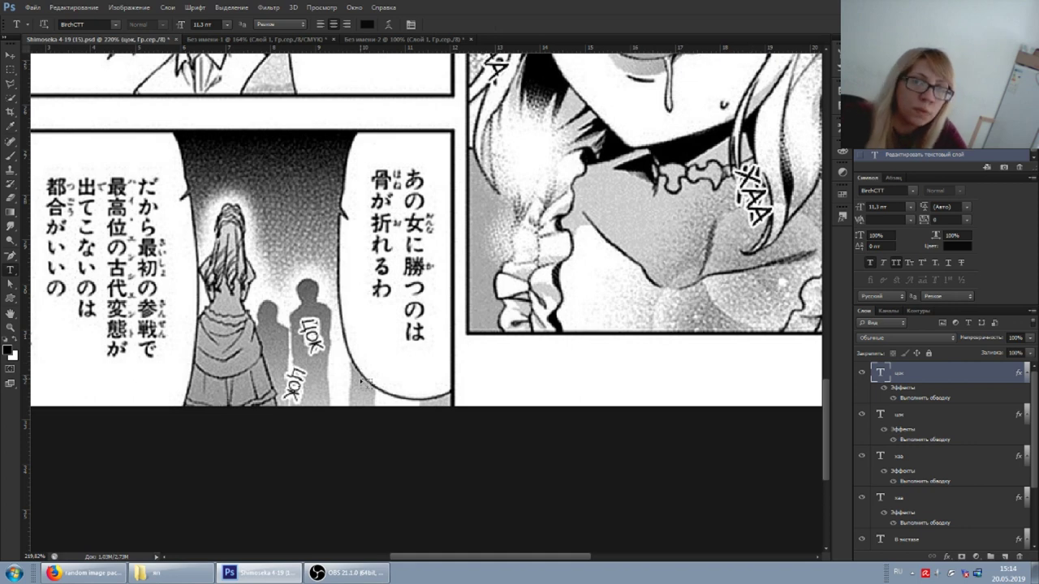
Step: Retype the lower text as цок and angle it steeply over the second コッ mark
{"action": "left_click", "coordinate": [294, 383]}
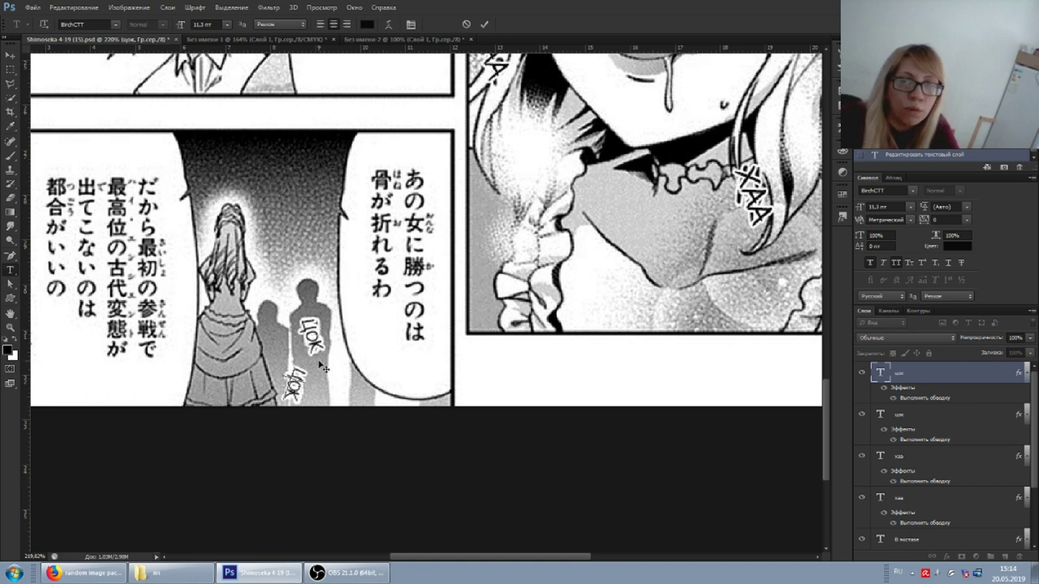
{"action": "key", "text": "ctrl+a"}
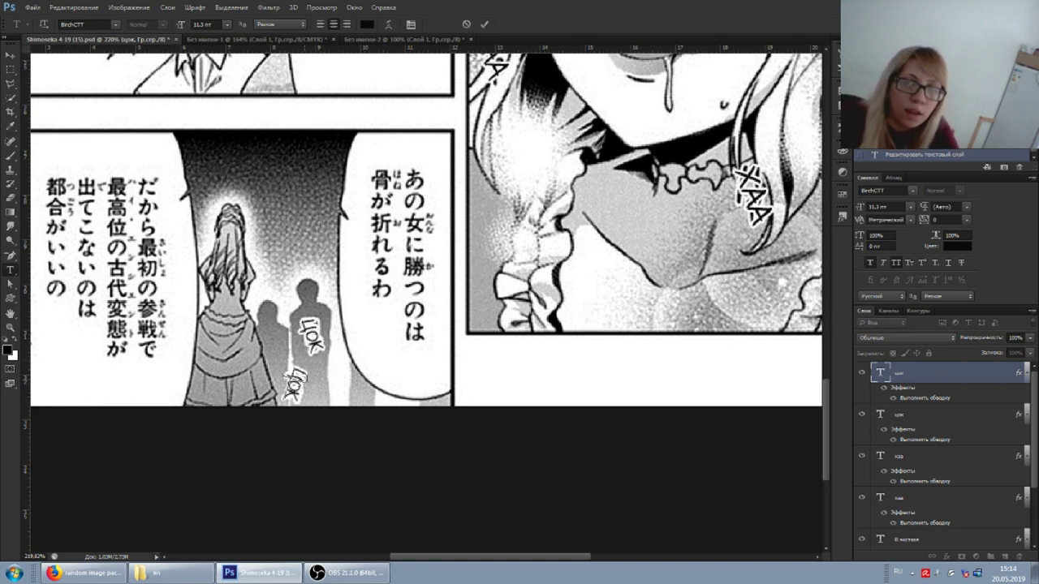
{"action": "type", "text": "цок"}
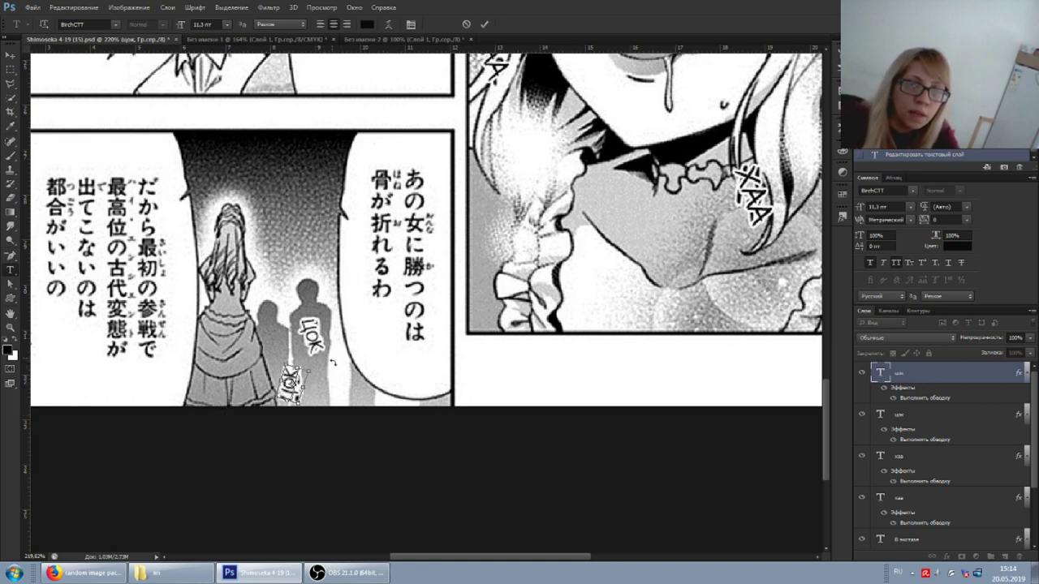
{"action": "left_click_drag", "start_coordinate": [294, 342], "coordinate": [299, 351]}
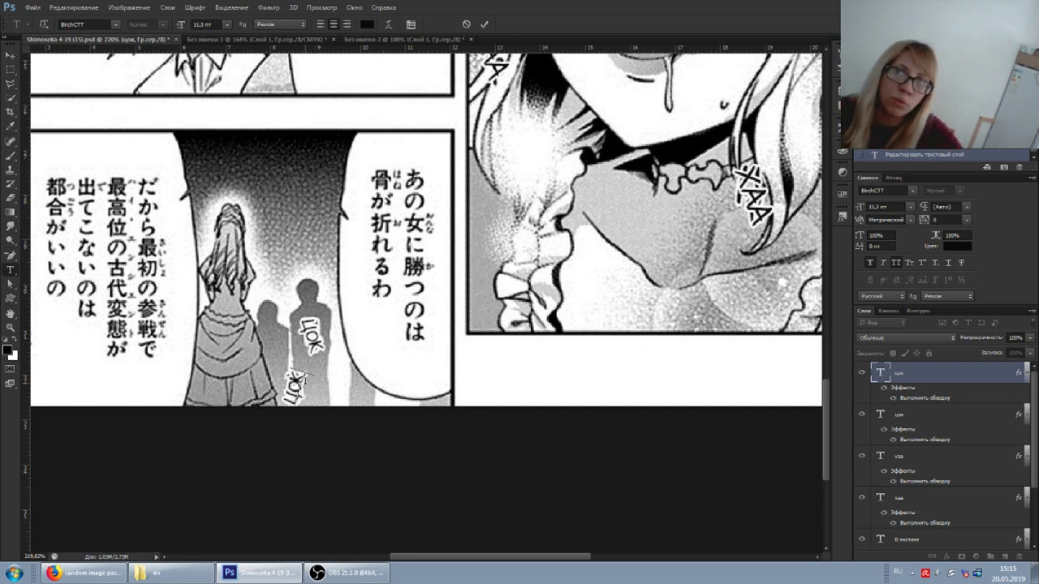
{"action": "left_click_drag", "start_coordinate": [316, 442], "coordinate": [341, 381]}
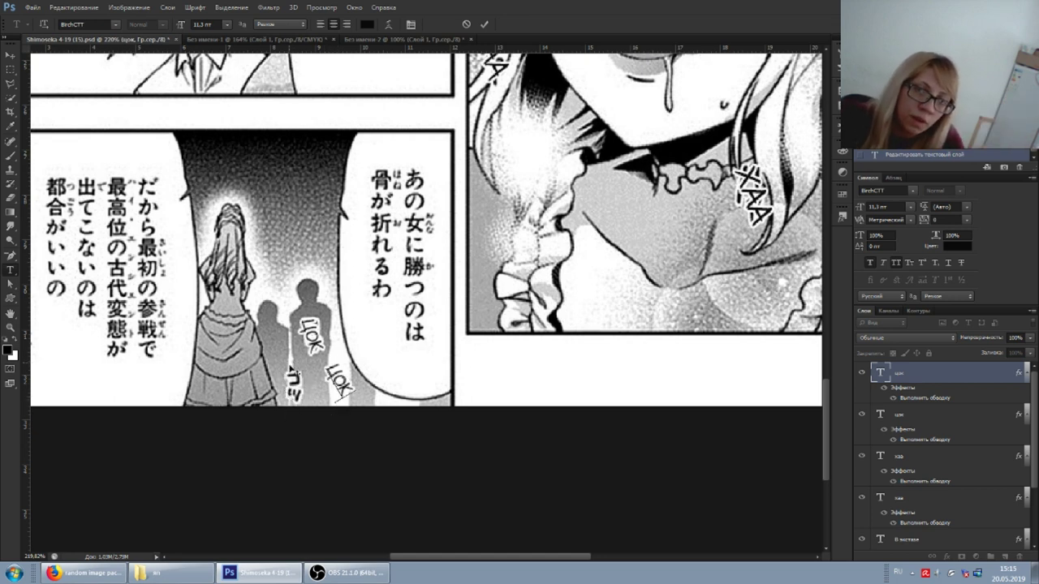
{"action": "left_click_drag", "start_coordinate": [313, 410], "coordinate": [328, 376]}
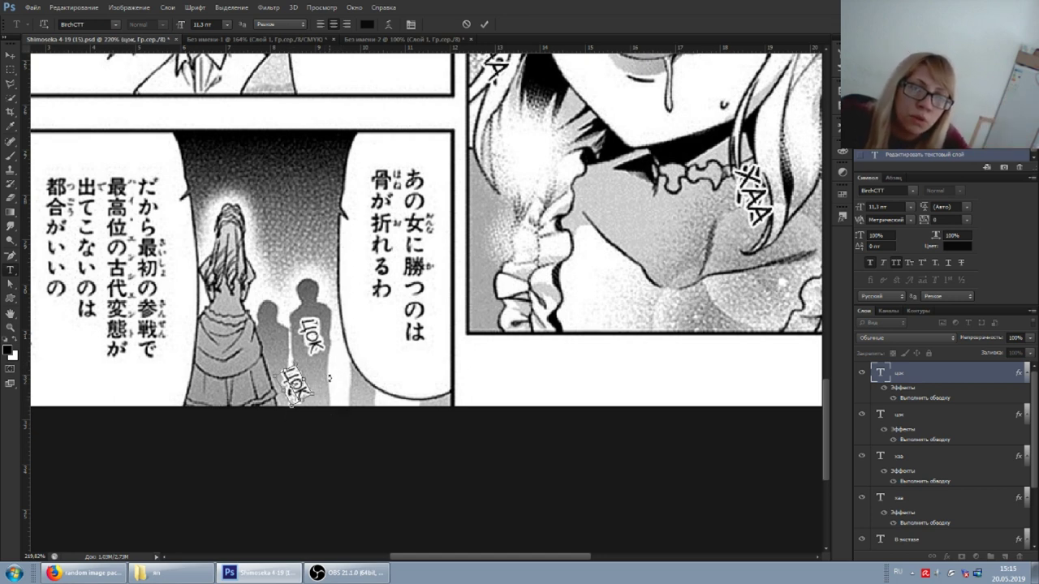
{"action": "left_click_drag", "start_coordinate": [329, 376], "coordinate": [331, 378]}
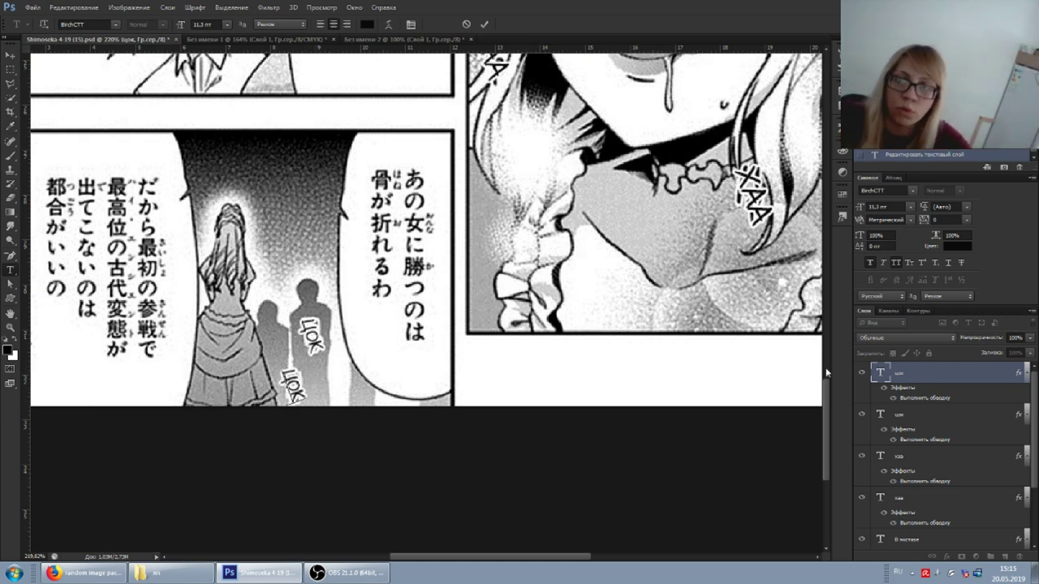
{"action": "scroll", "coordinate": [826, 372], "scroll_direction": "down", "scroll_amount": 5}
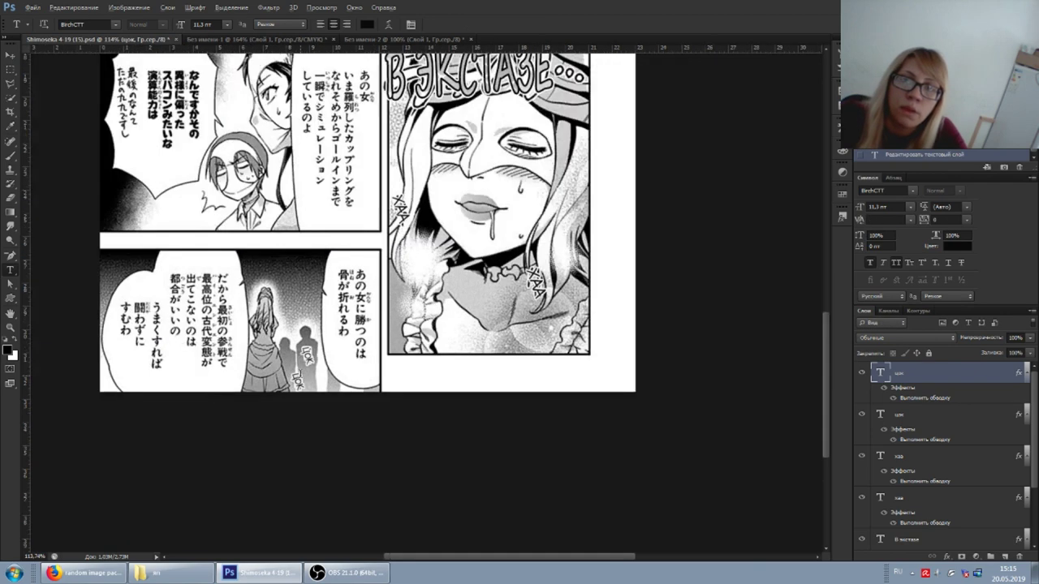
Step: Zoom out to review the whole manga page, then bring OBS Studio to the front
{"action": "scroll", "coordinate": [335, 406], "scroll_direction": "up", "scroll_amount": 2}
{"action": "scroll", "coordinate": [335, 406], "scroll_direction": "up", "scroll_amount": 1}
{"action": "scroll", "coordinate": [334, 410], "scroll_direction": "left", "scroll_amount": 1}
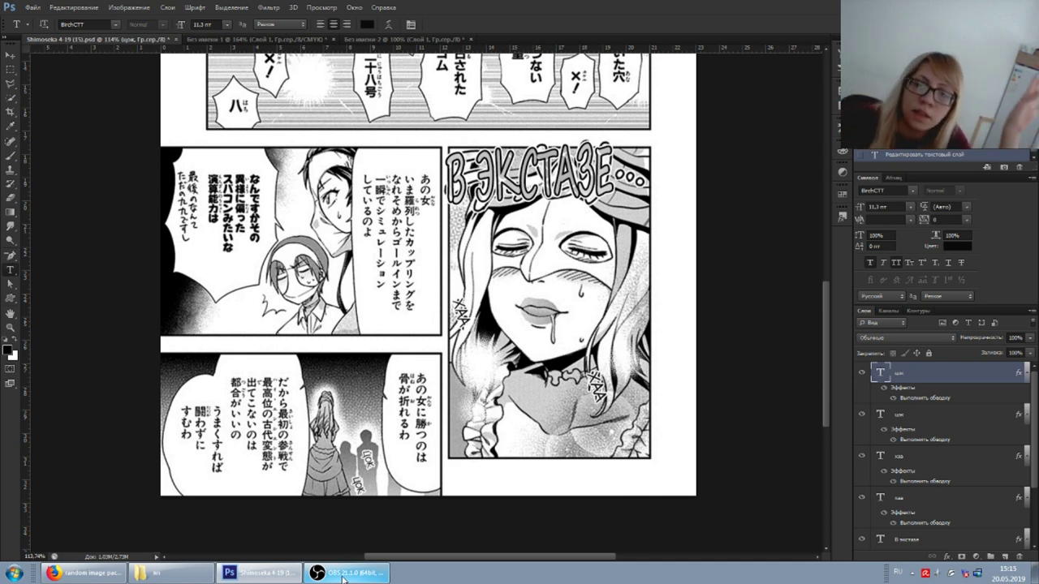
{"action": "left_click", "coordinate": [342, 573]}
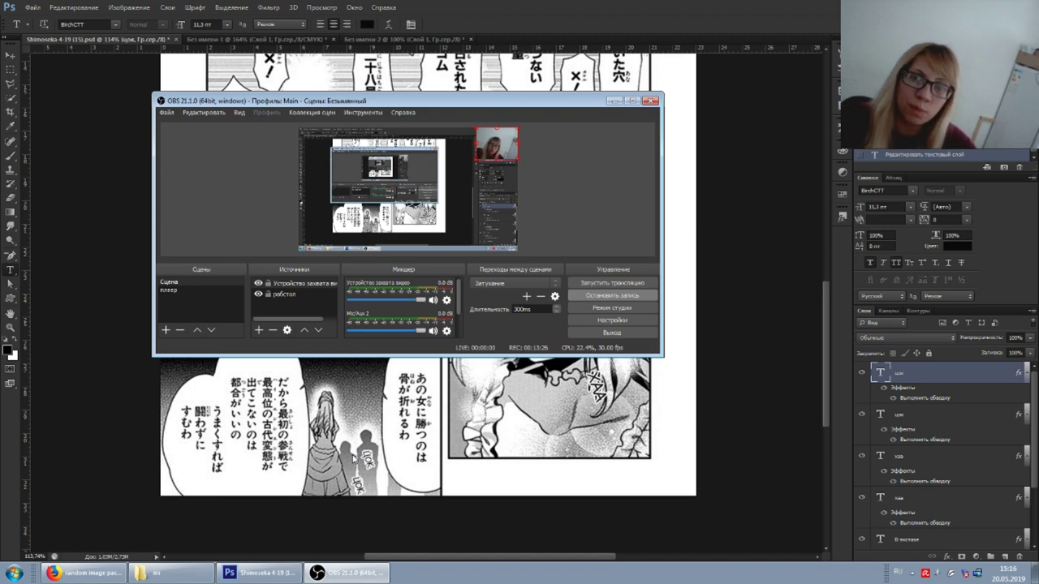
Step: Minimize the OBS Studio window to reveal the Photoshop page
{"action": "left_click", "coordinate": [613, 100]}
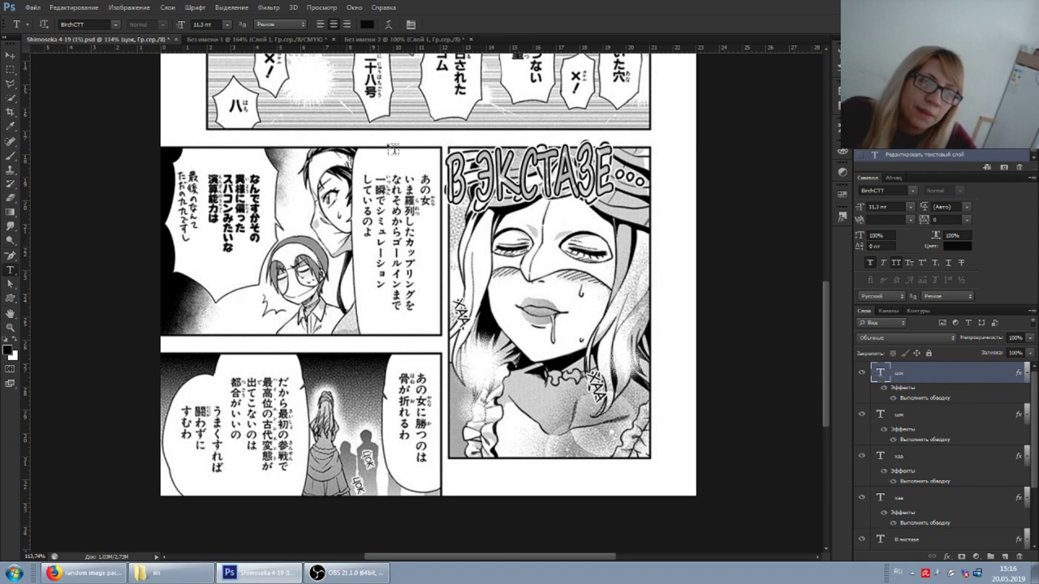
Step: Save the manga page with its 'ХАА' and 'ЦОК' sound effects, then switch back to OBS Studio
{"action": "key", "text": "ctrl+s"}
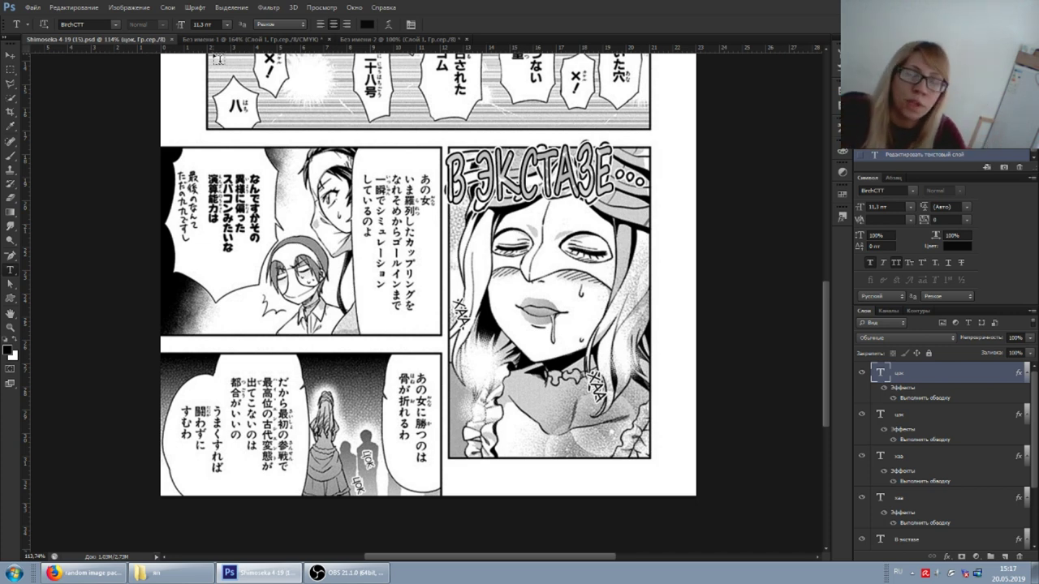
{"action": "scroll", "coordinate": [436, 271], "scroll_direction": "up", "scroll_amount": 2}
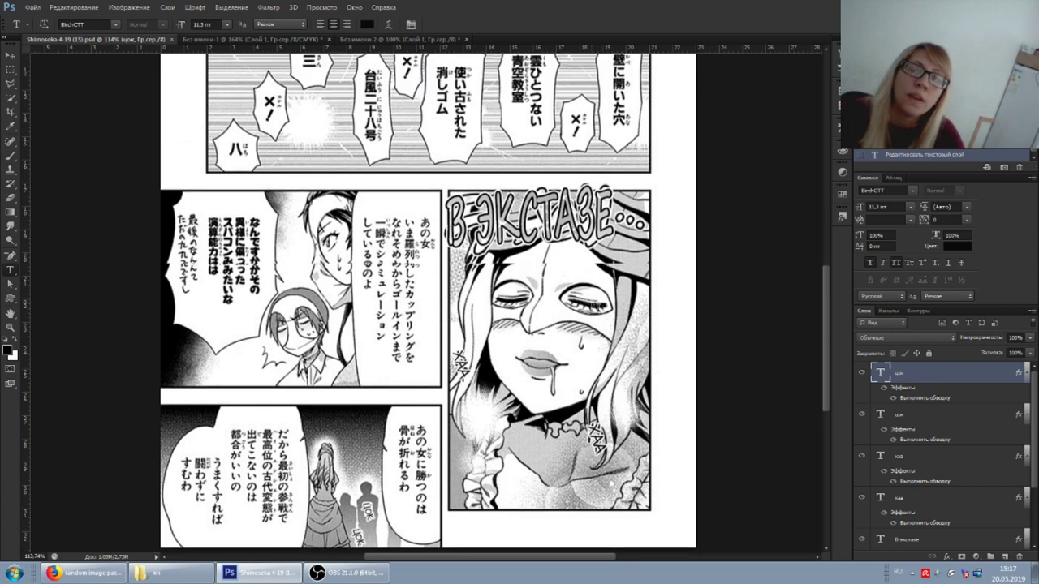
{"action": "scroll", "coordinate": [436, 271], "scroll_direction": "up", "scroll_amount": 2}
{"action": "scroll", "coordinate": [436, 271], "scroll_direction": "up", "scroll_amount": 2}
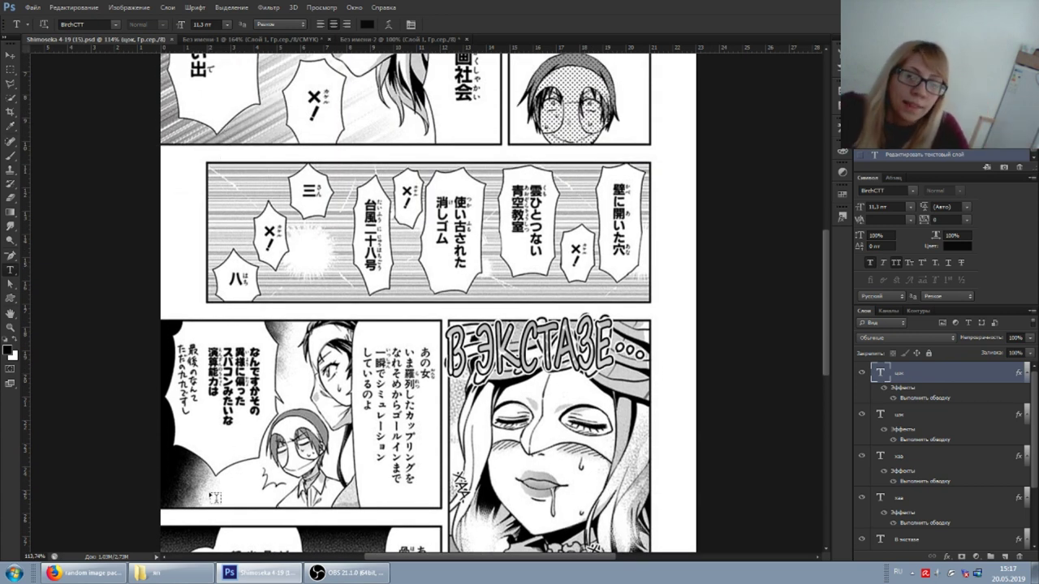
{"action": "left_click", "coordinate": [341, 573]}
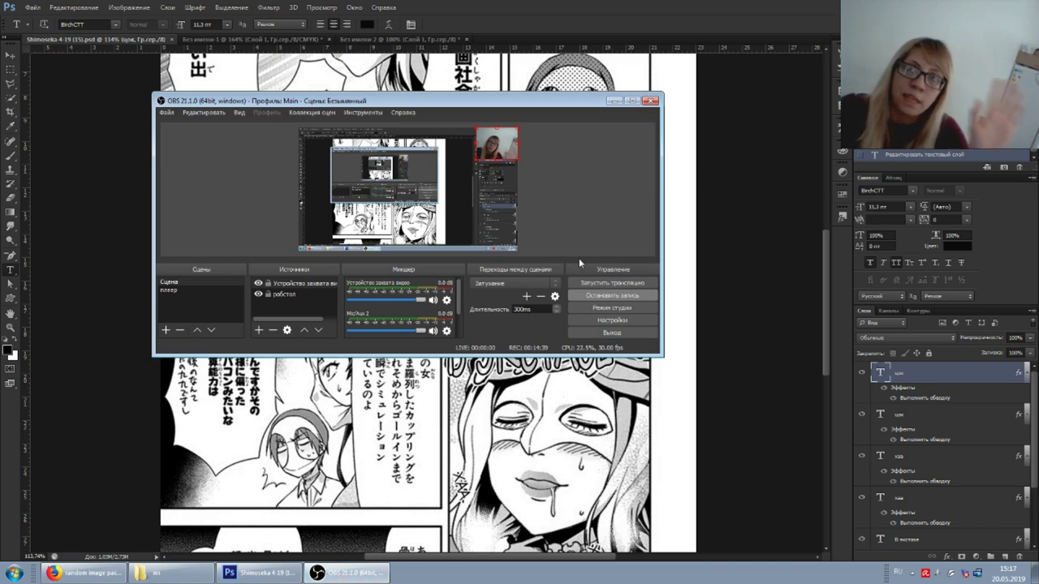